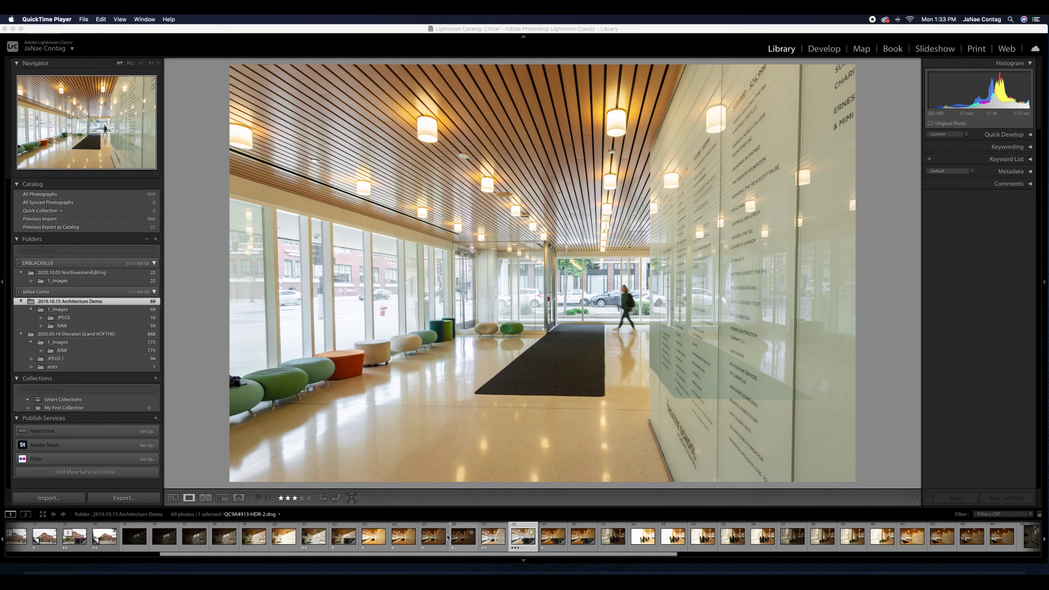
# Compare the lobby brackets QC9A4913 and QC9A4916, then step on to QC9A4914.
pyautogui.click(372, 541)
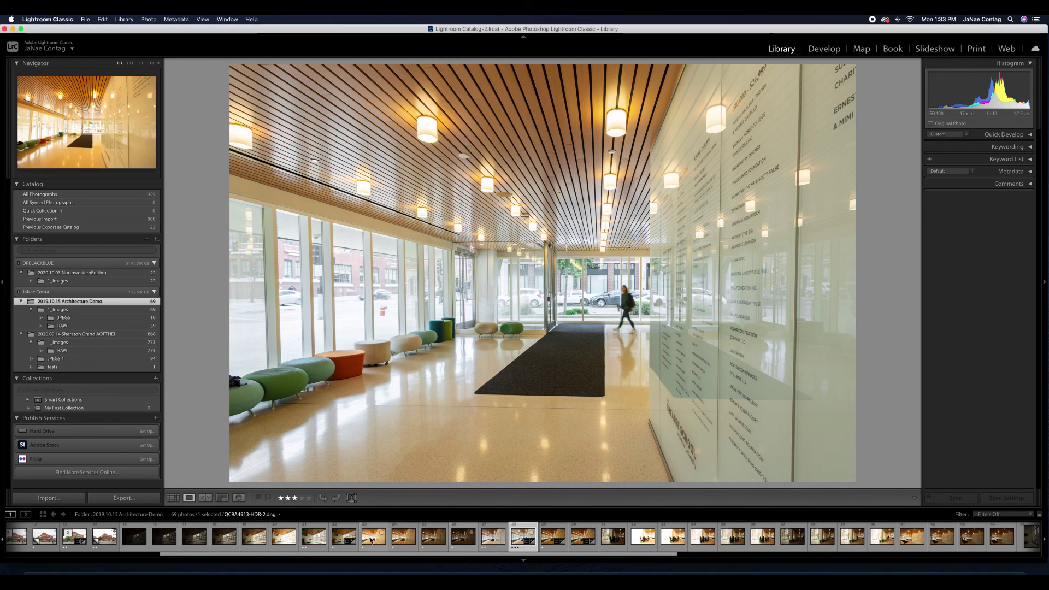
pyautogui.click(372, 542)
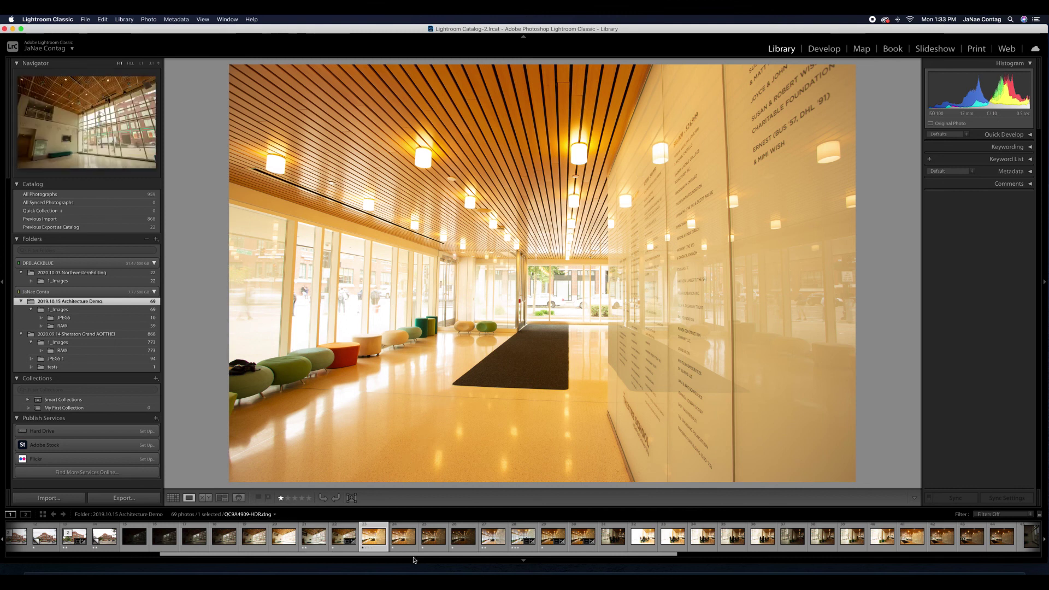
pyautogui.click(462, 546)
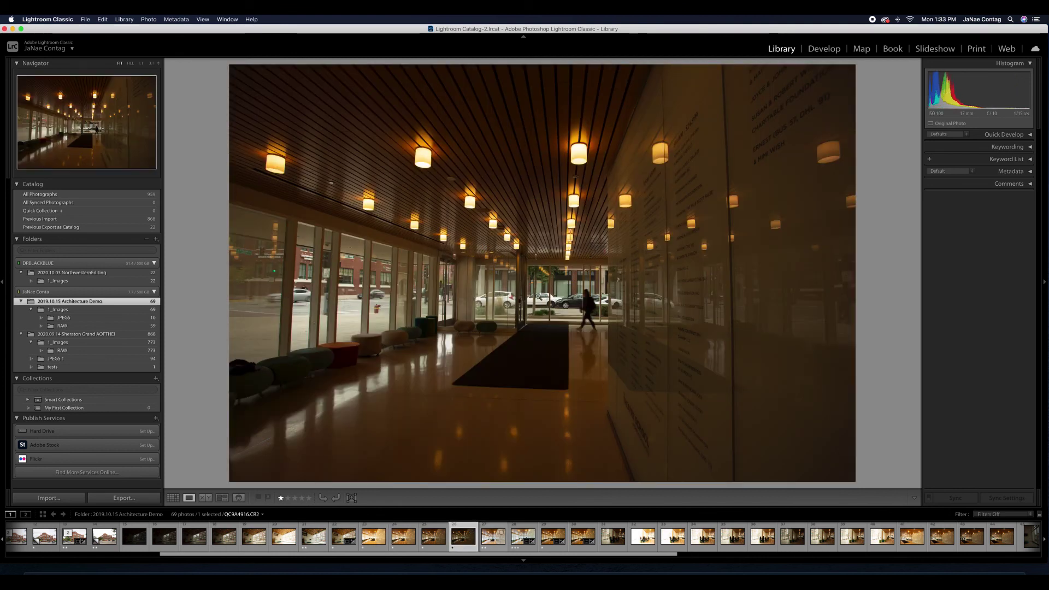
pyautogui.click(371, 540)
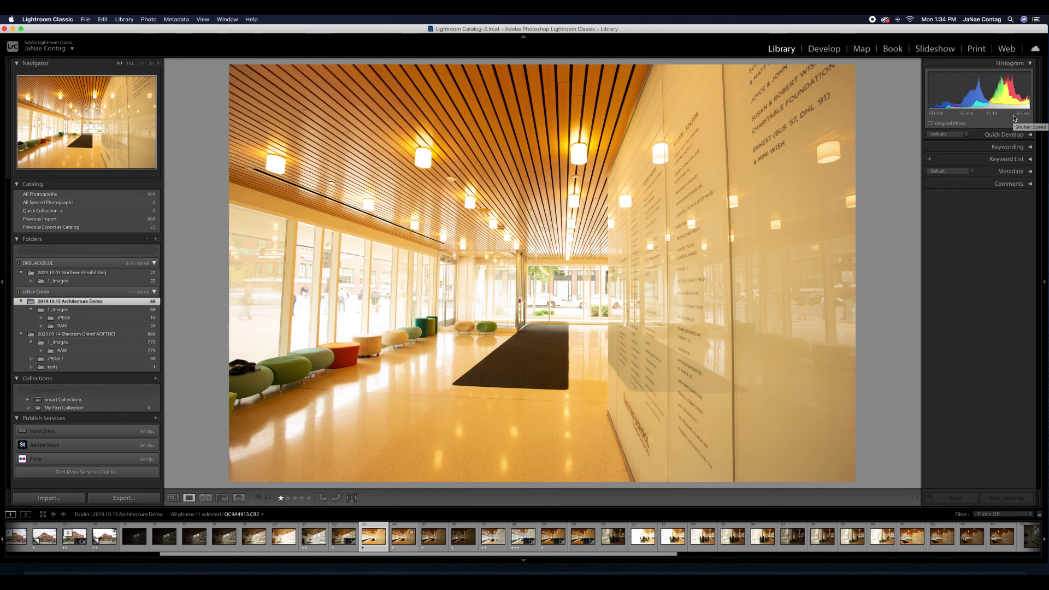
pyautogui.press('Right')
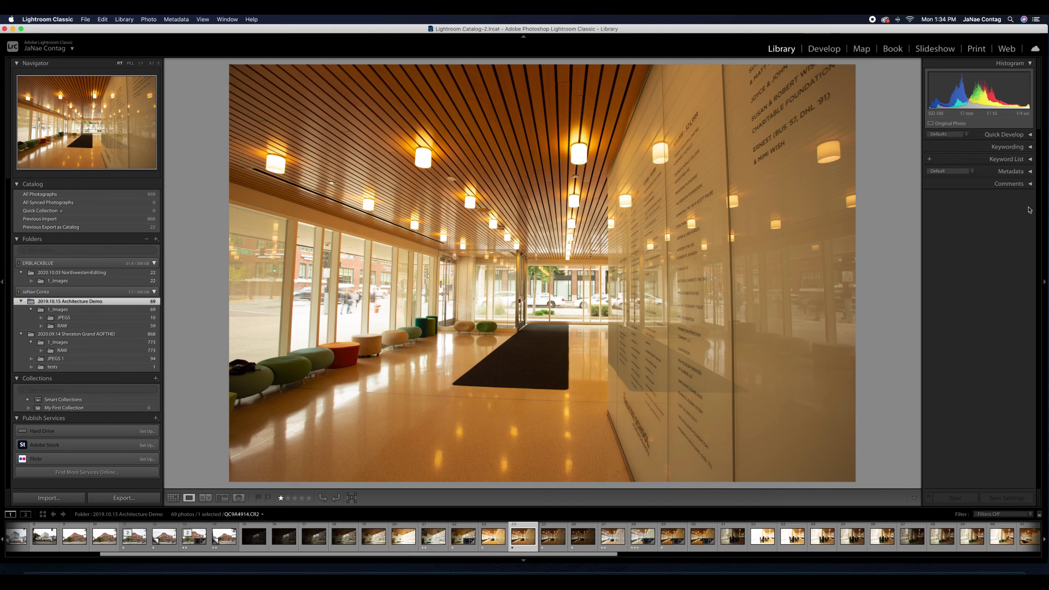
# Step through QC9A4915 and QC9A4916, then select all four brackets QC9A4913–QC9A4916.
pyautogui.press('Right')
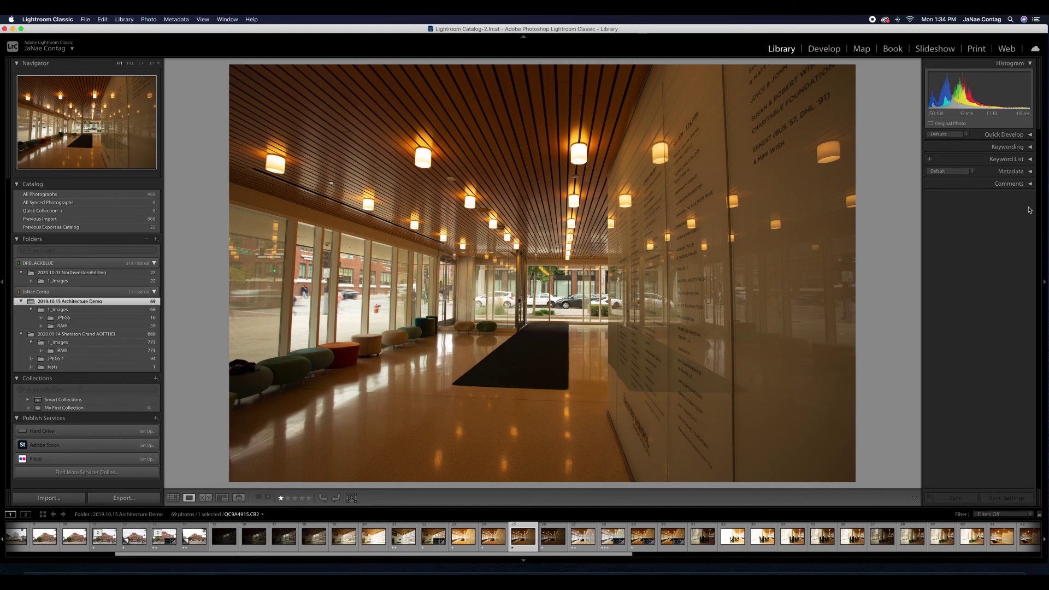
pyautogui.press('Right')
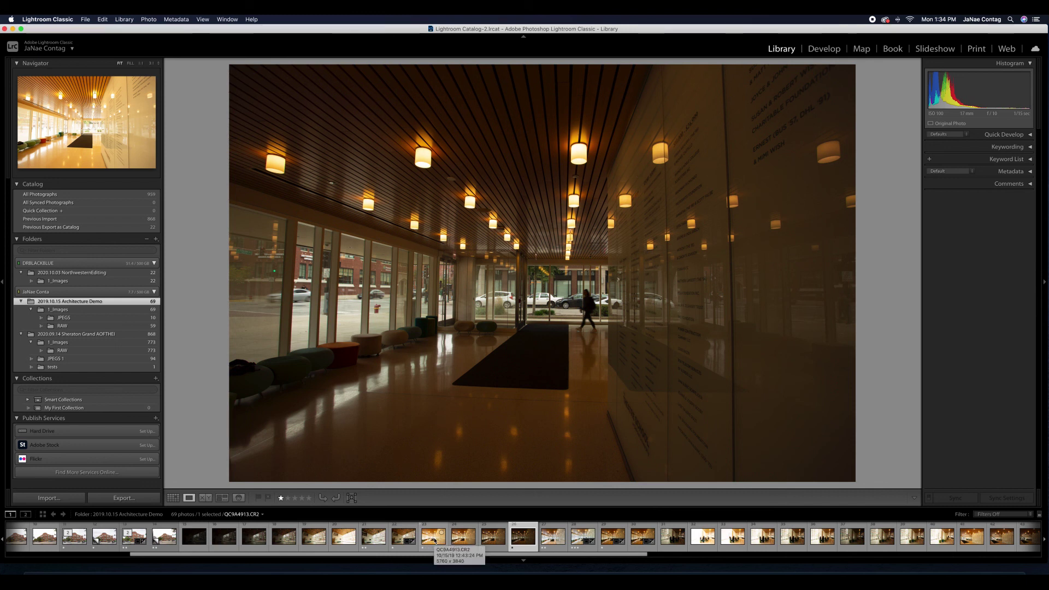
pyautogui.keyDown('shift'); pyautogui.click(434, 540); pyautogui.keyUp('shift')
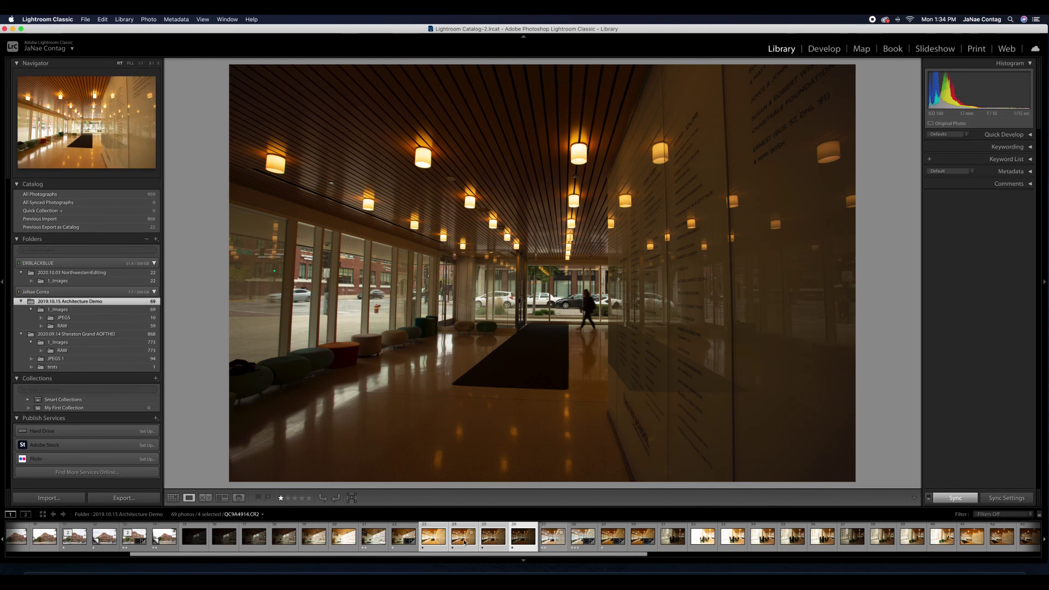
# Launch Photo Merge > HDR on the four selected lobby exposures.
pyautogui.rightClick(430, 539)
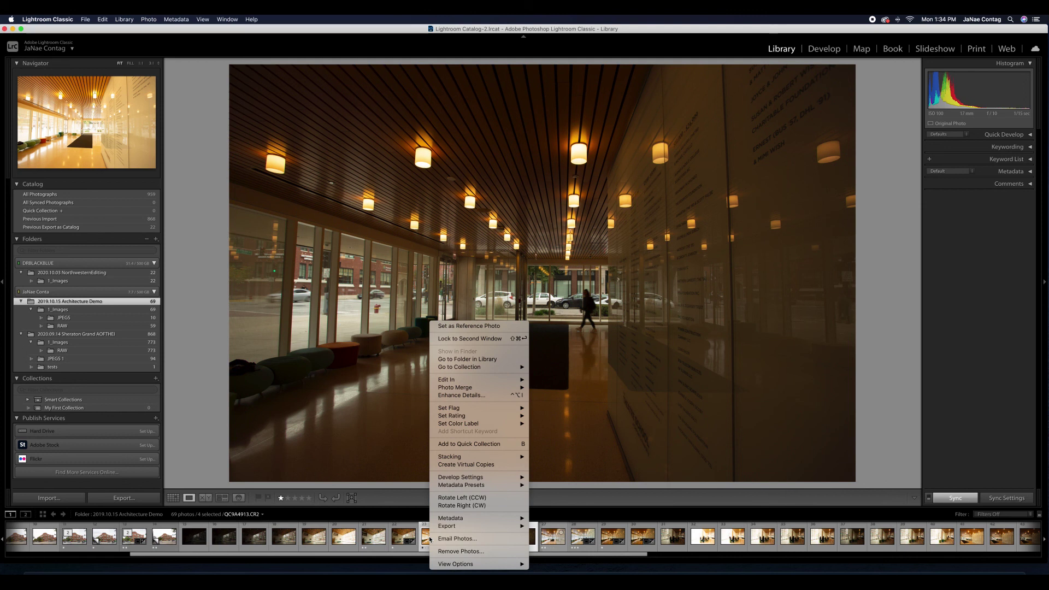
pyautogui.moveTo(470, 392)
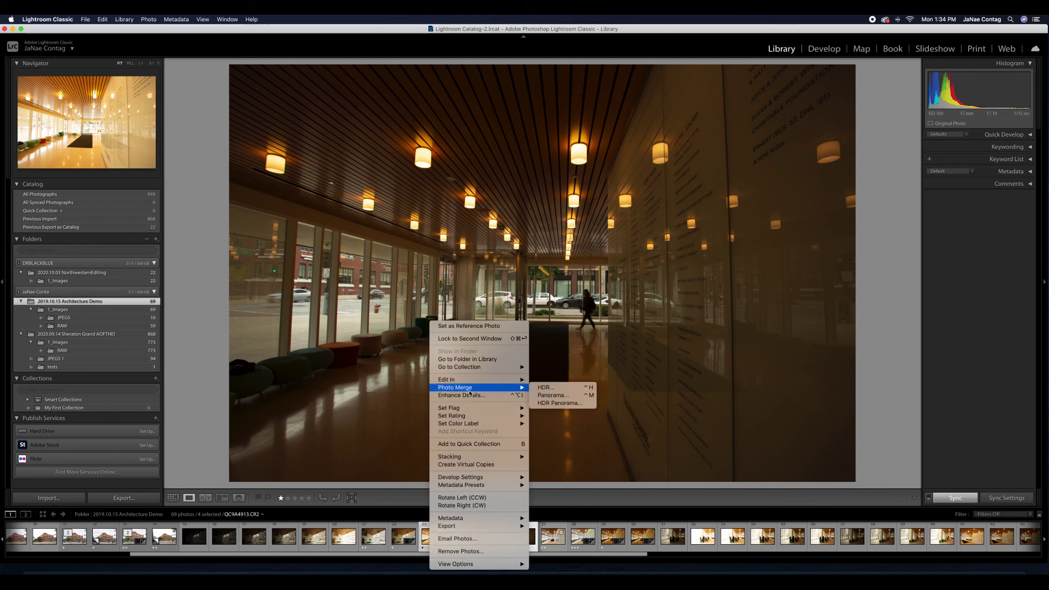
pyautogui.click(544, 388)
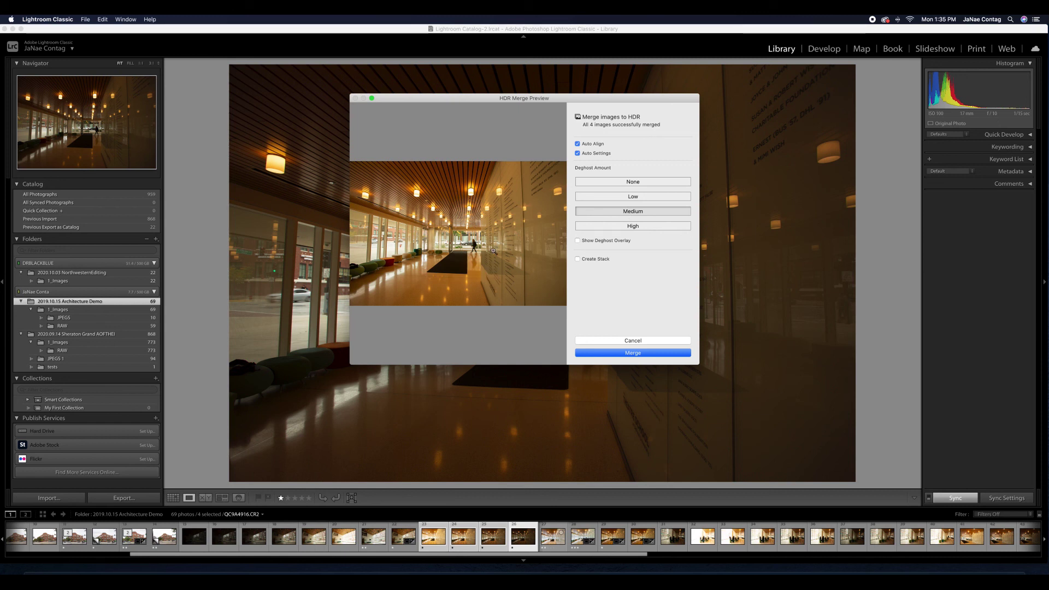
# Merge the HDR with Auto Align, Auto Settings and Medium deghosting.
pyautogui.click(632, 353)
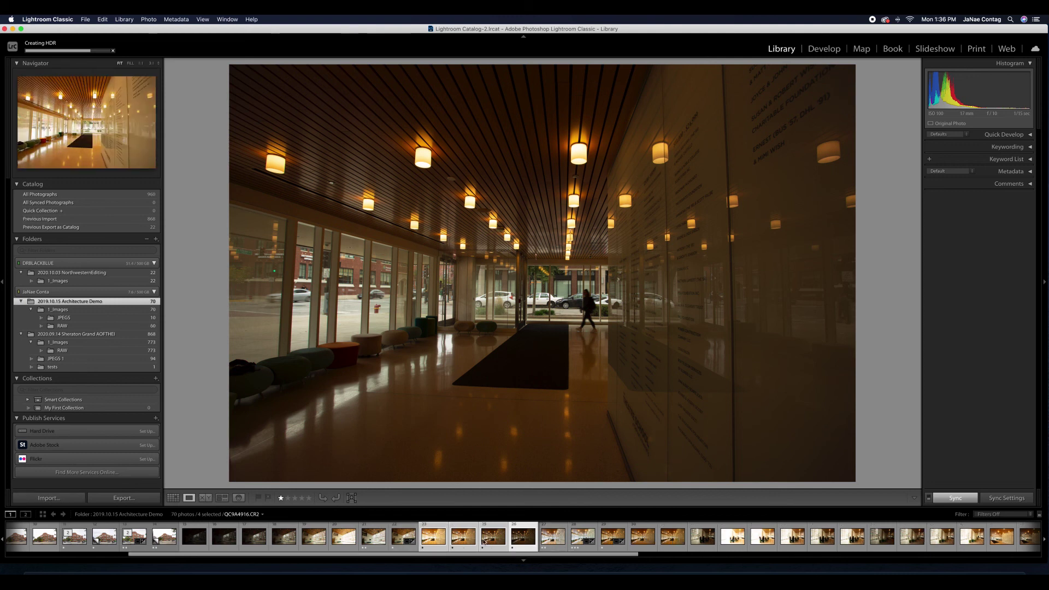
# Select the new QC9A4916-HDR-2.dng thumbnail and take it into Develop.
pyautogui.click(666, 538)
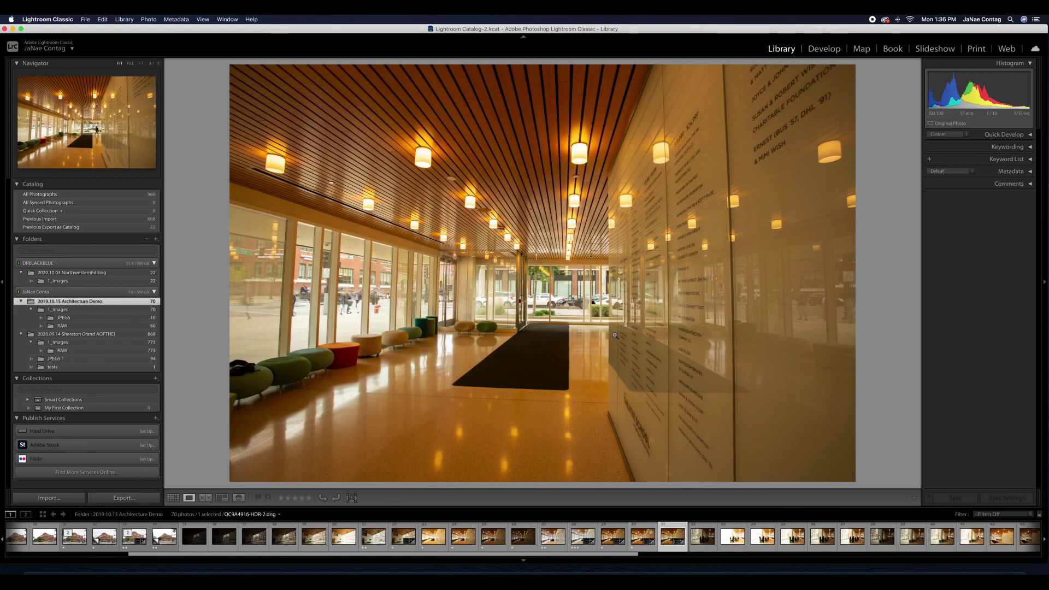
pyautogui.click(641, 537)
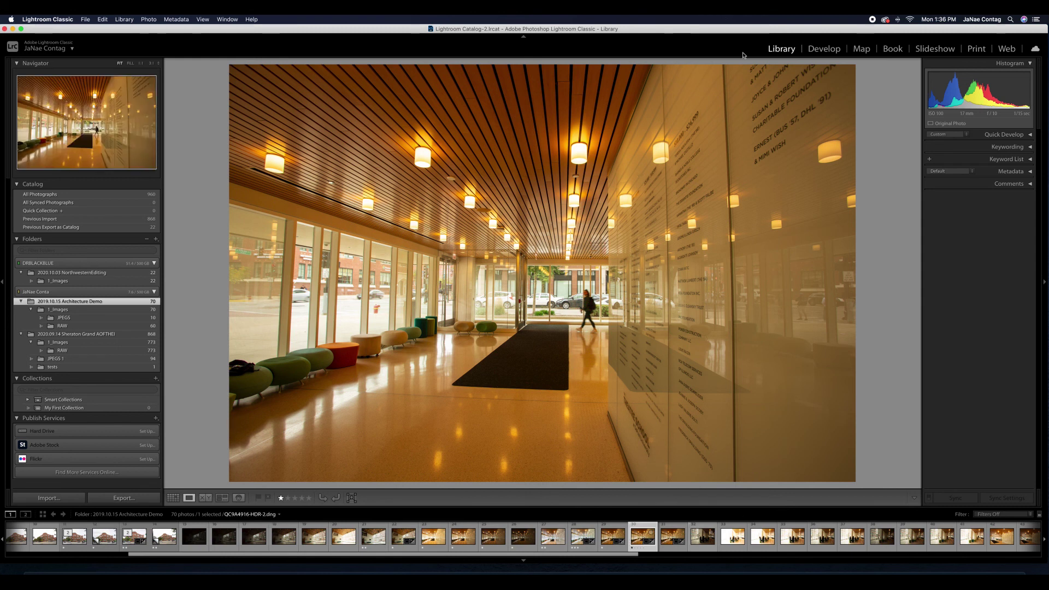
pyautogui.click(822, 50)
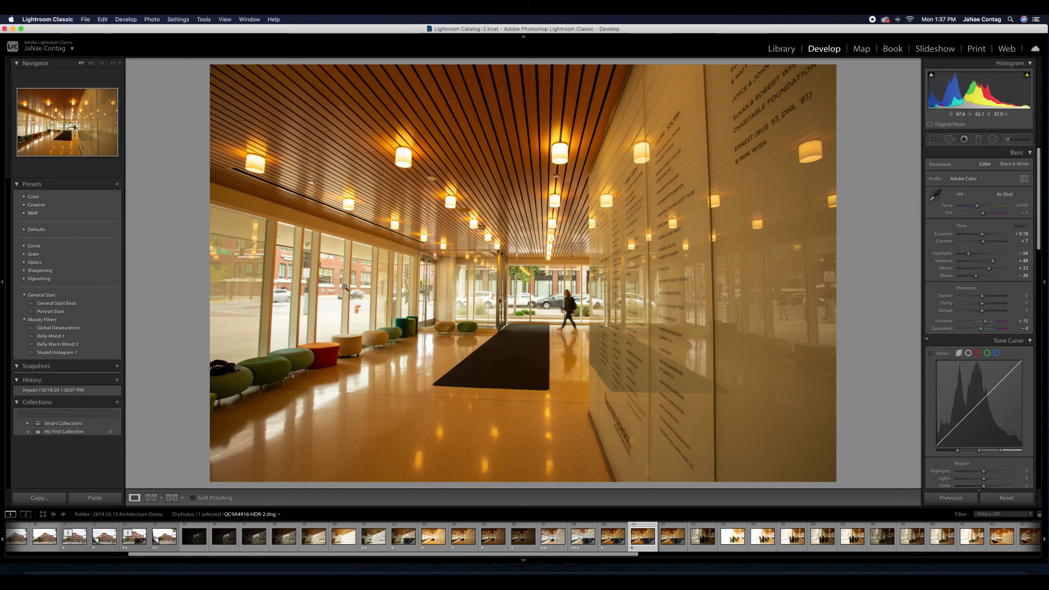
# Inspect the HDR at 1:1 toward the window wall, then scroll to Lens Corrections.
pyautogui.click(312, 310)
pyautogui.moveTo(312, 309); pyautogui.dragTo(382, 344)
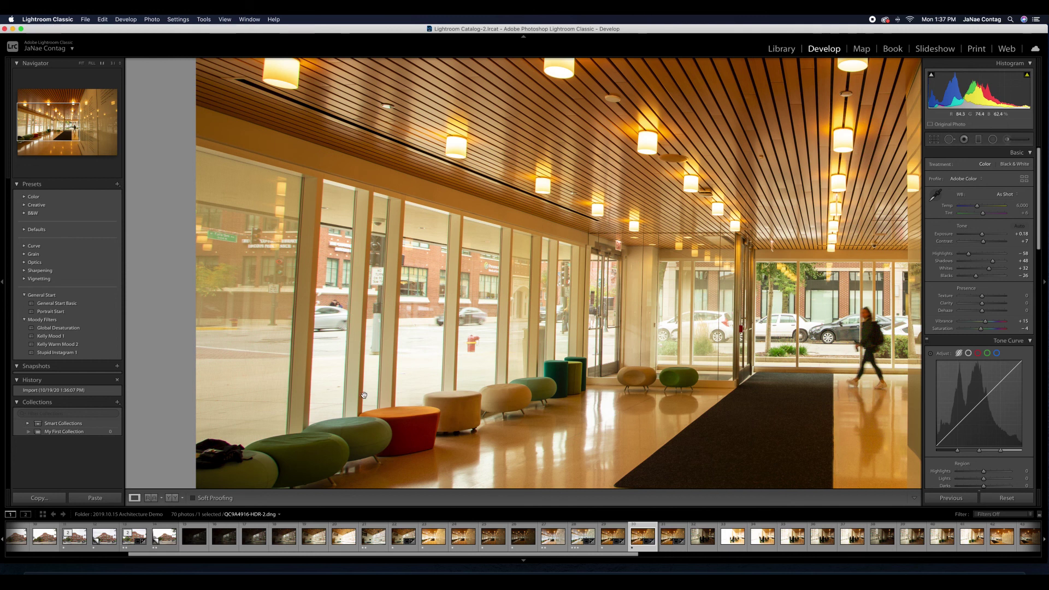
pyautogui.moveTo(366, 397); pyautogui.dragTo(409, 408)
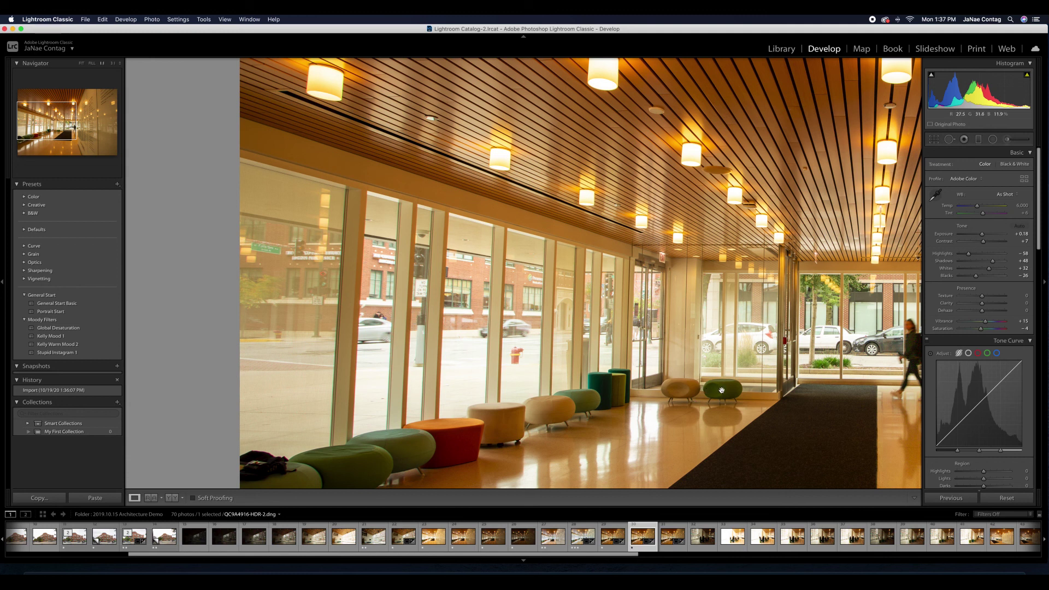
pyautogui.moveTo(1038, 190); pyautogui.dragTo(1043, 369)
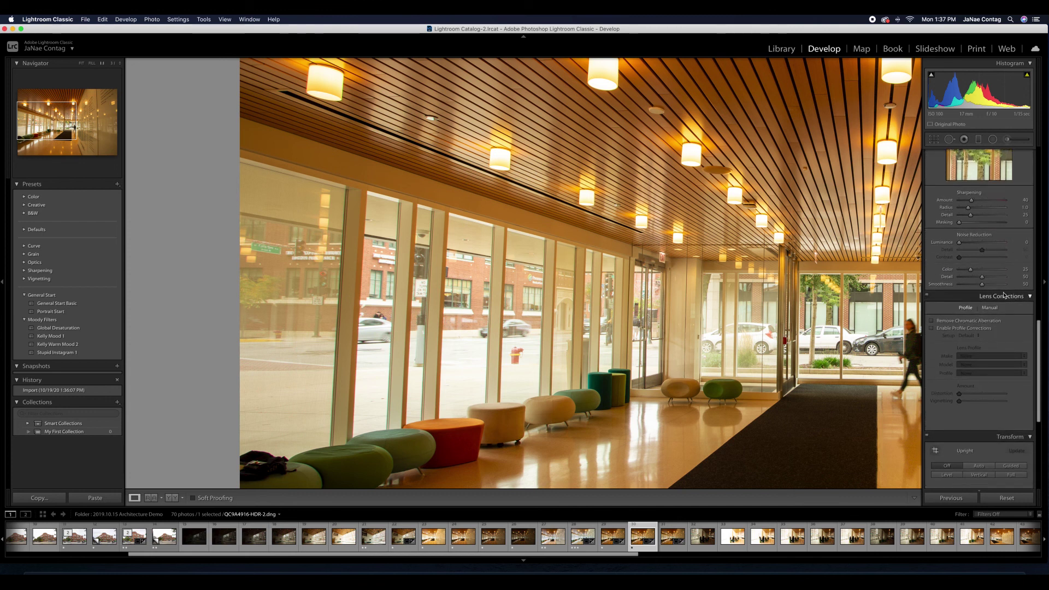
# Enable Remove Chromatic Aberration and the Canon EF 17-40mm profile correction, returning to Fit view.
pyautogui.click(961, 322)
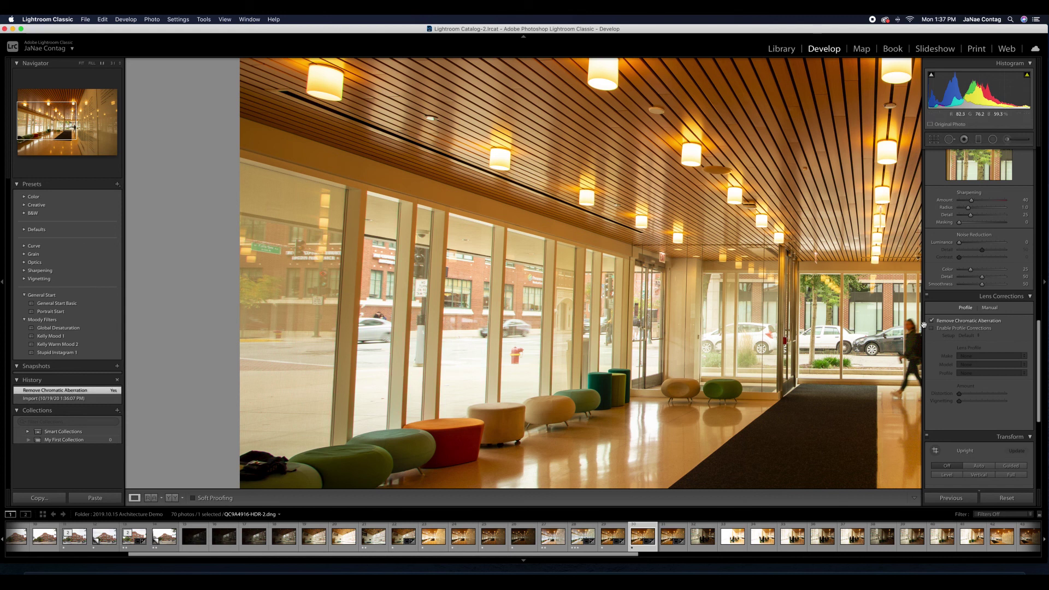
pyautogui.click(964, 327)
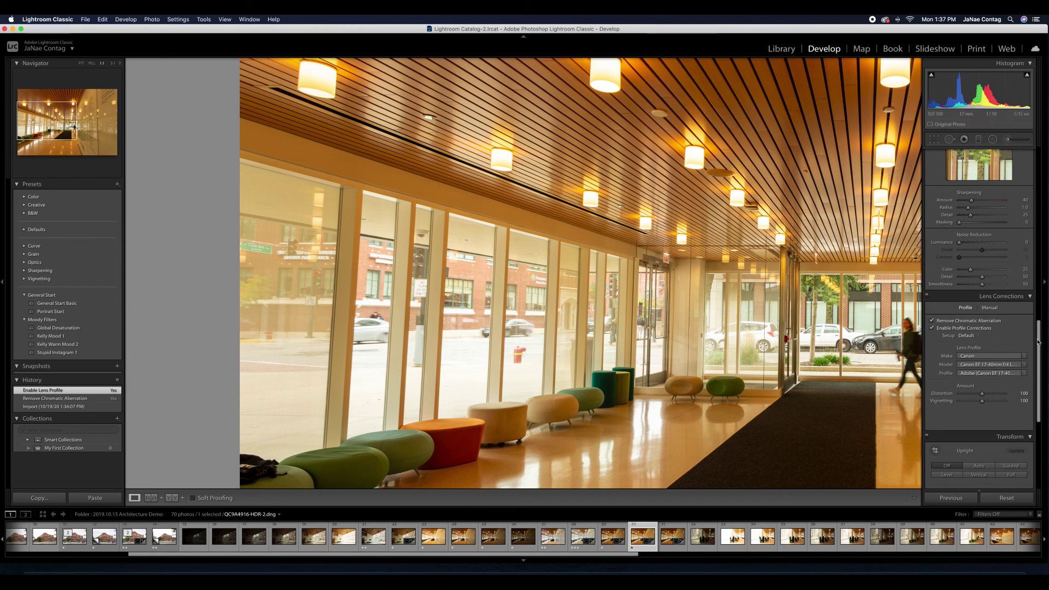
pyautogui.moveTo(1040, 343); pyautogui.dragTo(1040, 354)
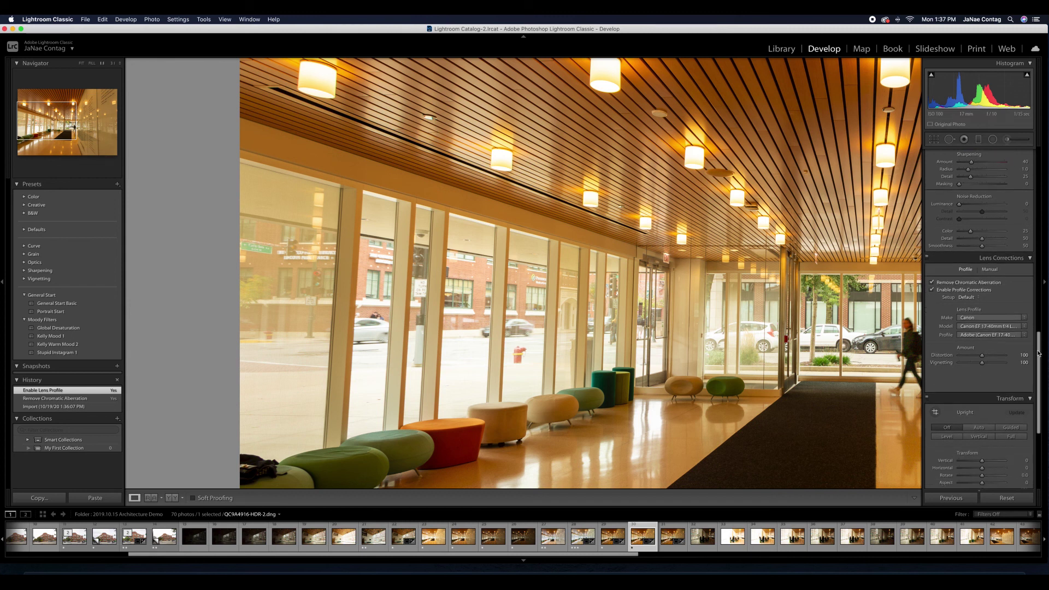
pyautogui.click(694, 292)
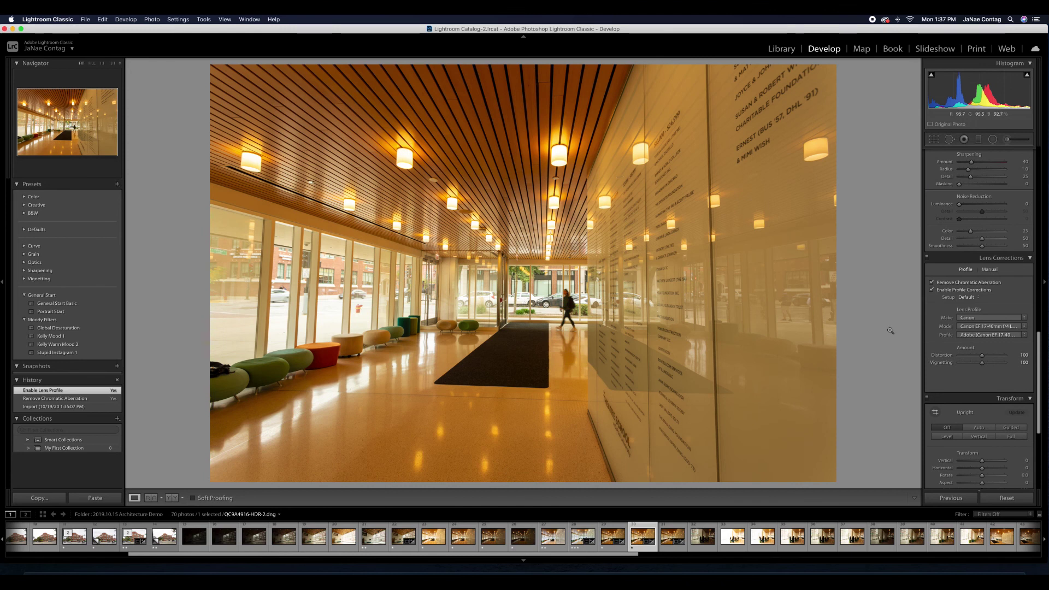
pyautogui.scroll(-2, 998, 397)
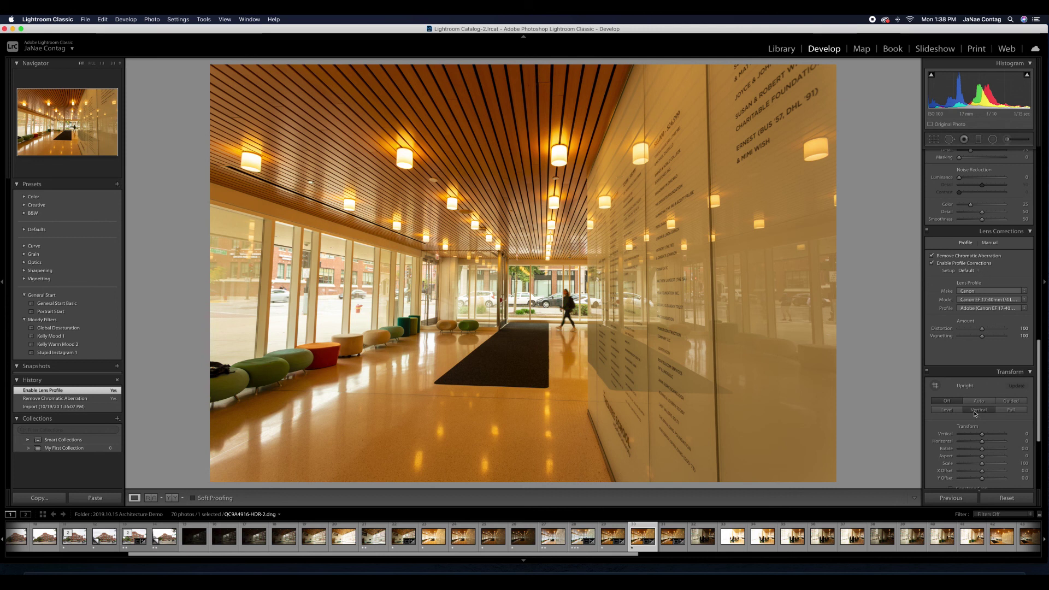
# Apply Upright Vertical, then Guided Upright with guides on the glass wall seam and left window frame.
pyautogui.click(975, 414)
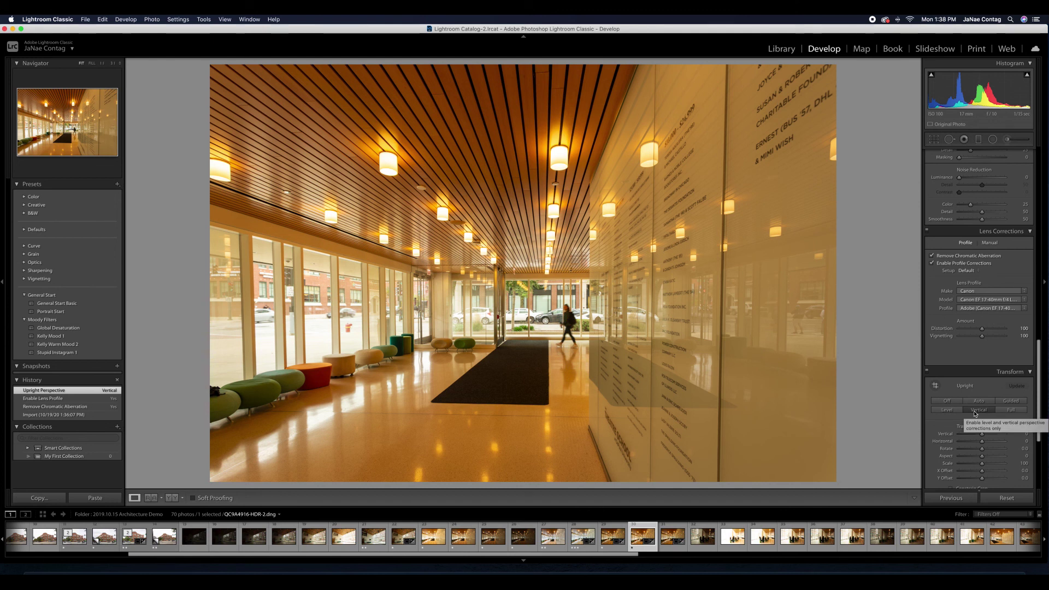
pyautogui.scroll(-2, 974, 413)
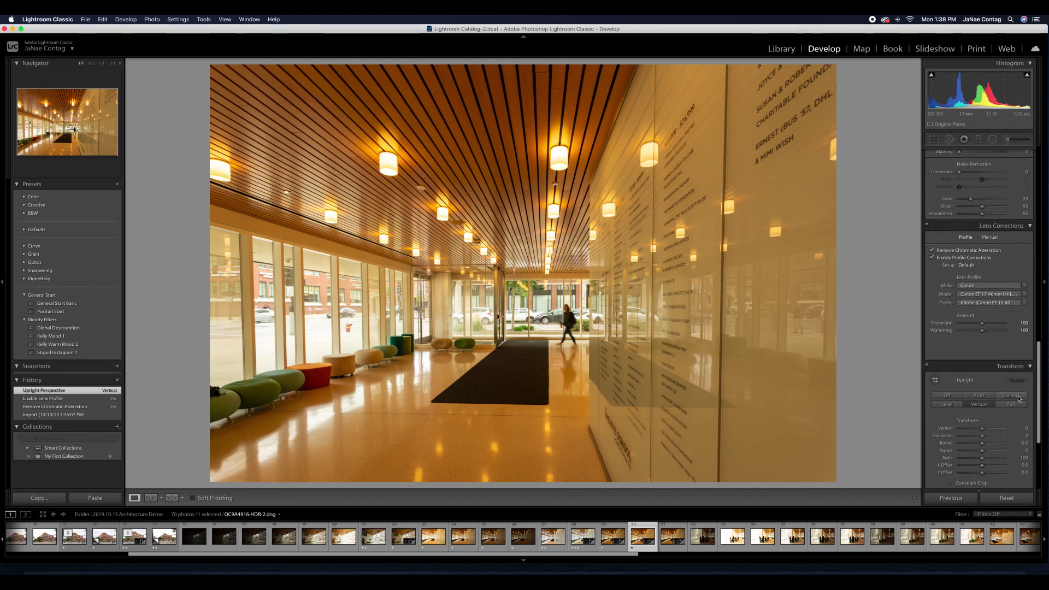
pyautogui.click(935, 350)
pyautogui.moveTo(706, 80); pyautogui.dragTo(715, 389)
pyautogui.moveTo(276, 222); pyautogui.dragTo(267, 356)
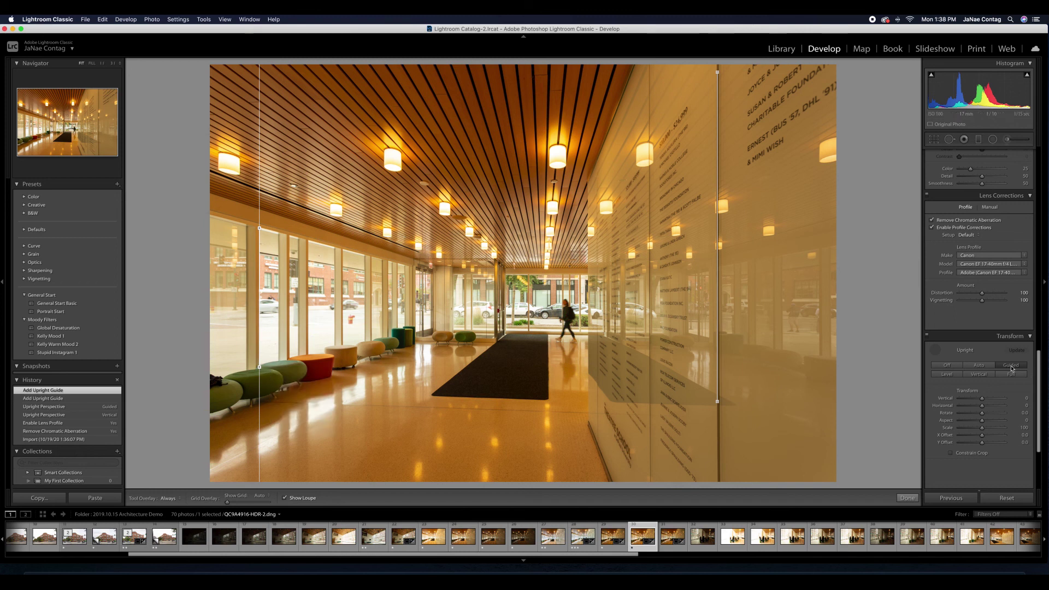
pyautogui.click(938, 351)
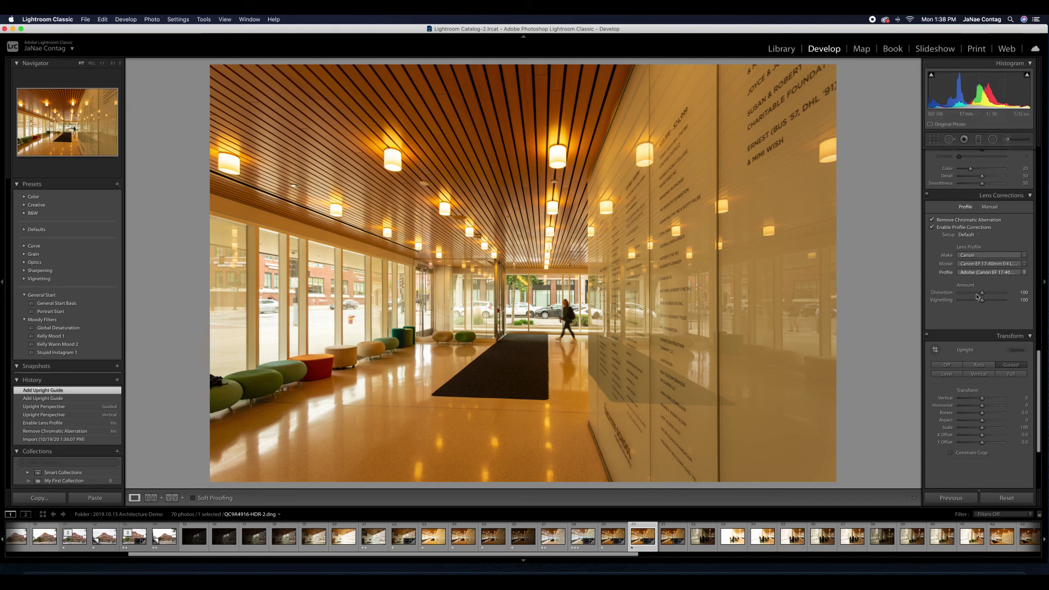
pyautogui.moveTo(1040, 420); pyautogui.dragTo(1039, 219)
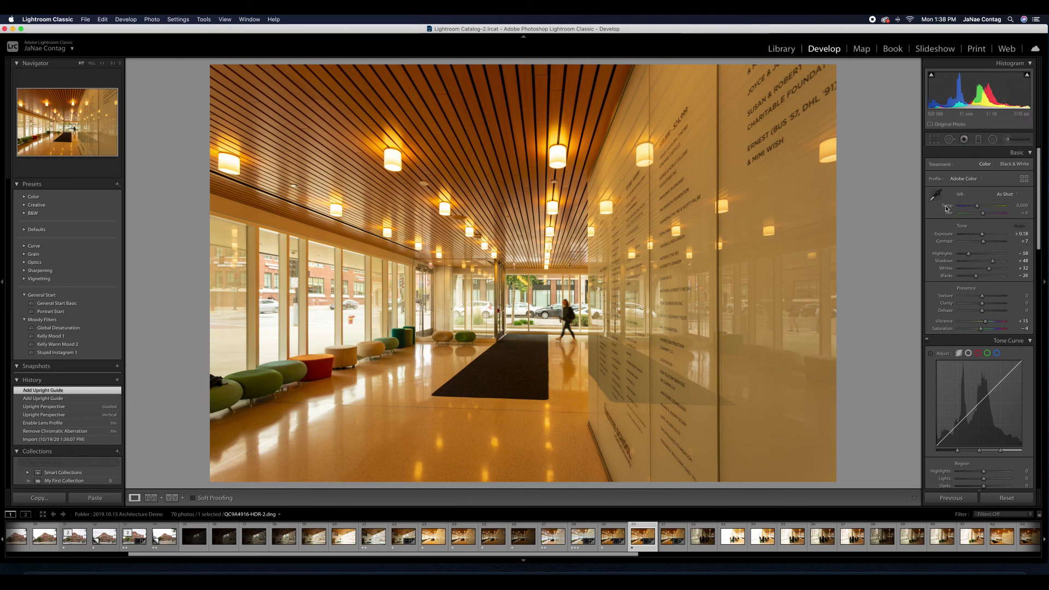
# Set the white balance temperature to 4,500 K.
pyautogui.press('-')
pyautogui.press('-')
pyautogui.press('-')
pyautogui.press('-')
pyautogui.press('-')
pyautogui.press('-')
pyautogui.press('-')
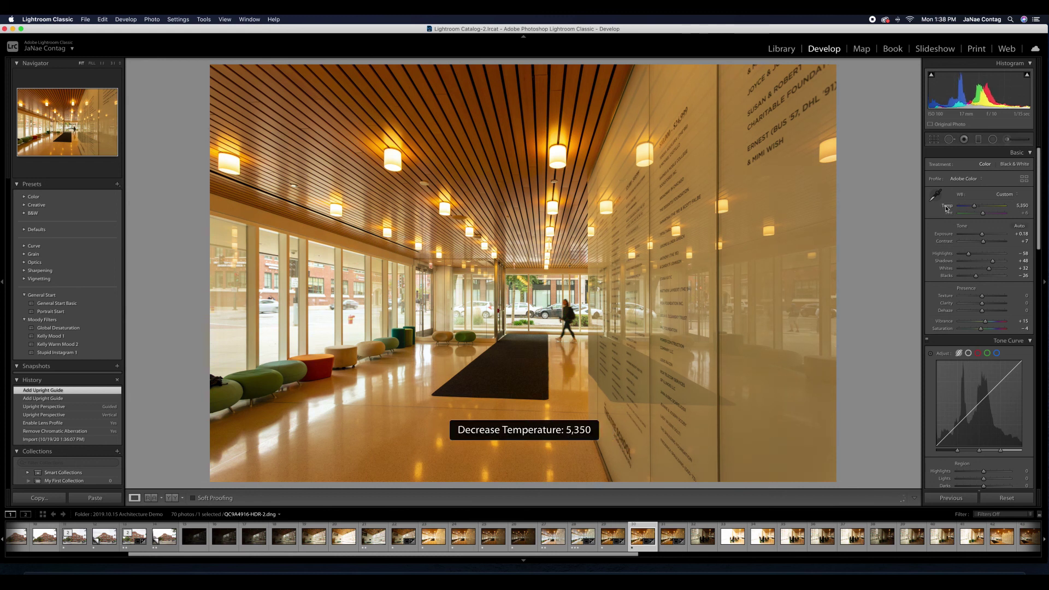
pyautogui.press('-')
pyautogui.press('-')
pyautogui.press('-')
pyautogui.press('-')
pyautogui.press('-')
pyautogui.press('-')
pyautogui.press('-')
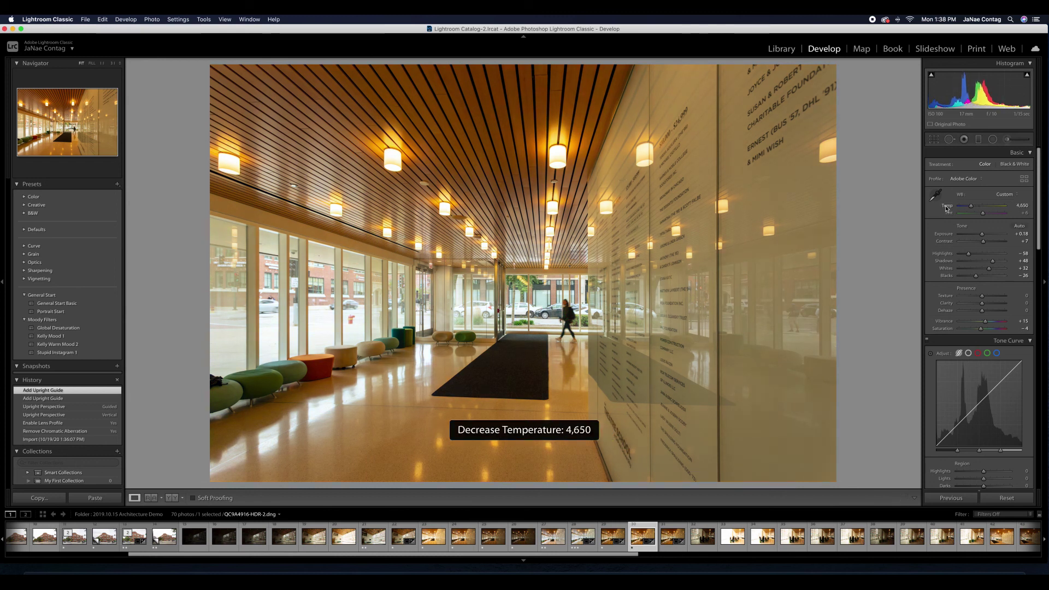
pyautogui.press('-')
pyautogui.press('-')
pyautogui.press('-')
pyautogui.press('-')
pyautogui.press('-')
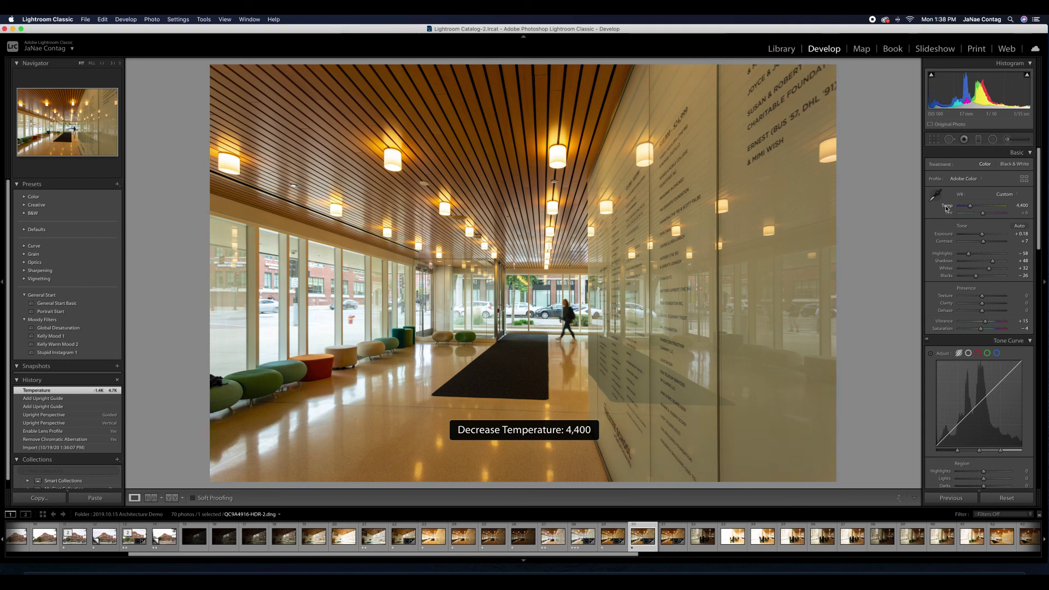
pyautogui.press('=')
pyautogui.press('=')
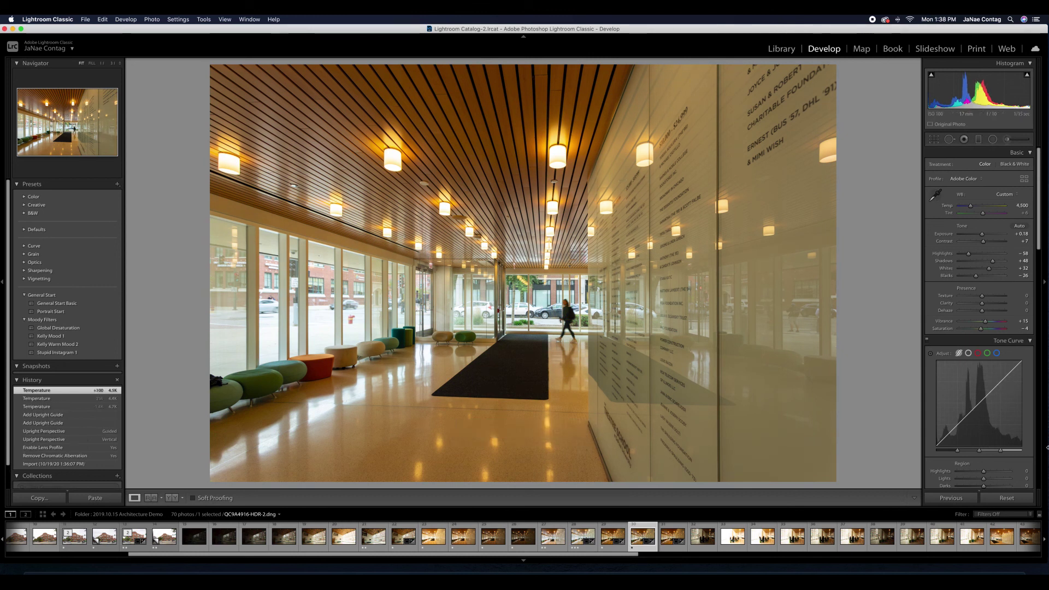
# Raise Exposure to +0.82 and Contrast to +35.
pyautogui.press('.')
pyautogui.press('.')
pyautogui.press('=')
pyautogui.press('=')
pyautogui.press('=')
pyautogui.press('=')
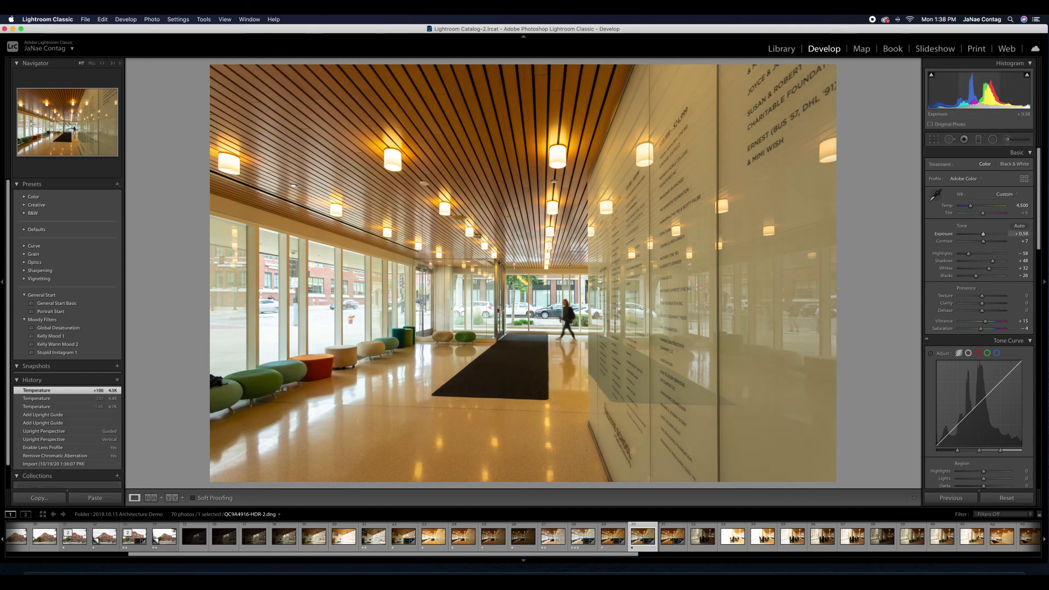
pyautogui.press('=')
pyautogui.press('=')
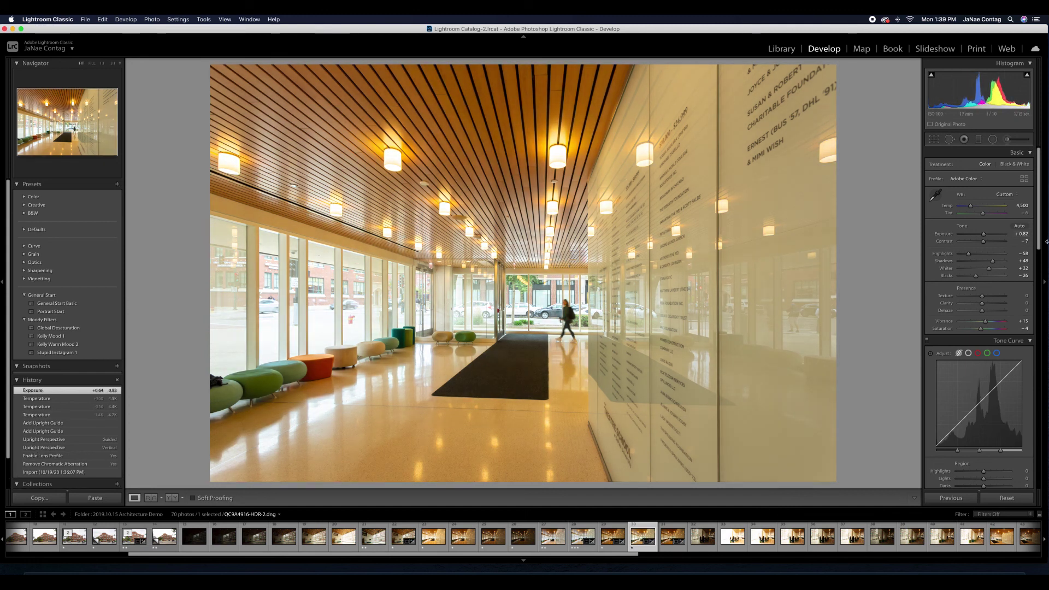
pyautogui.moveTo(984, 243); pyautogui.dragTo(990, 244)
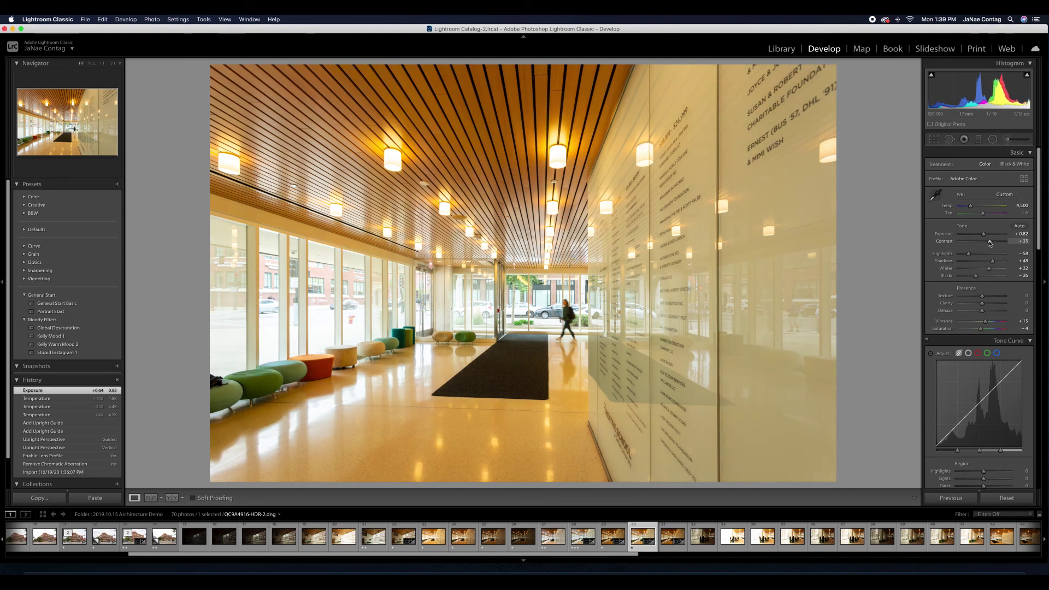
pyautogui.scroll(-10, 1031, 314)
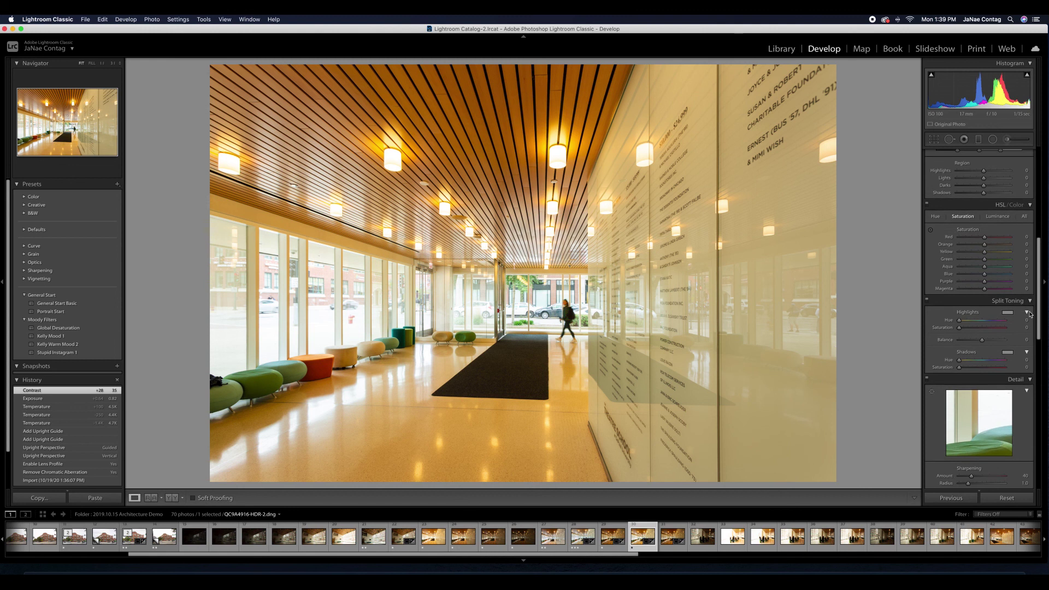
# Set HSL saturation to Orange -15 and Yellow -10.
pyautogui.click(1030, 244)
pyautogui.write('-15')
pyautogui.press('Return')
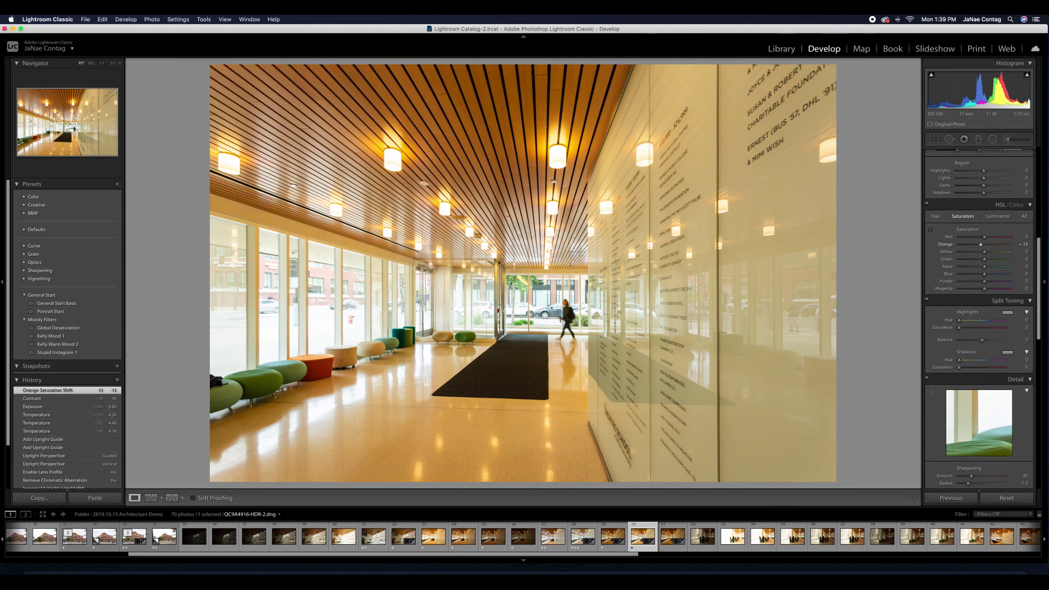
pyautogui.click(1029, 253)
pyautogui.press('Return')
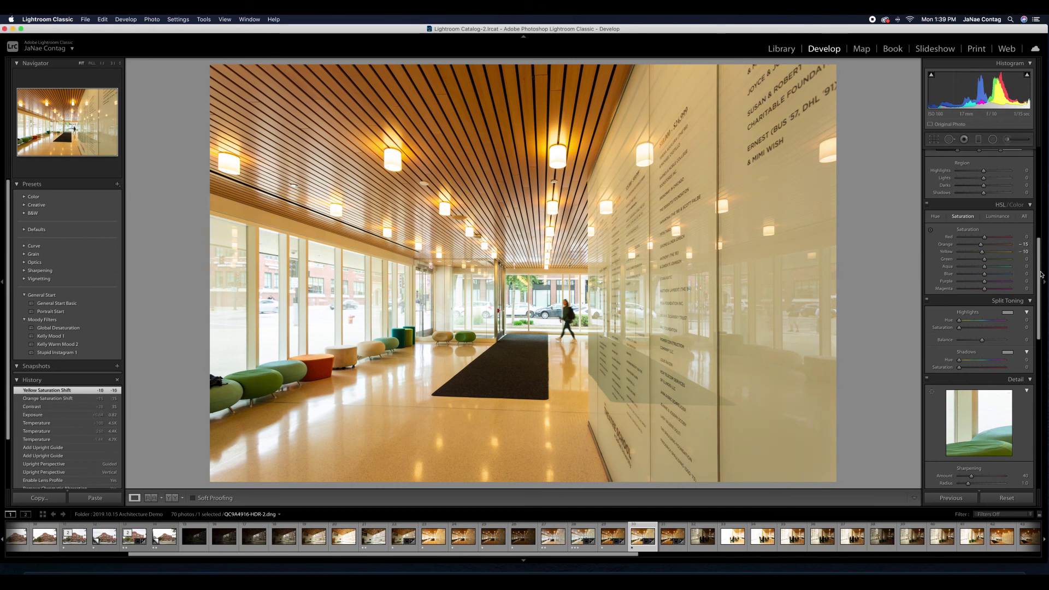
pyautogui.moveTo(1041, 274); pyautogui.dragTo(1041, 184)
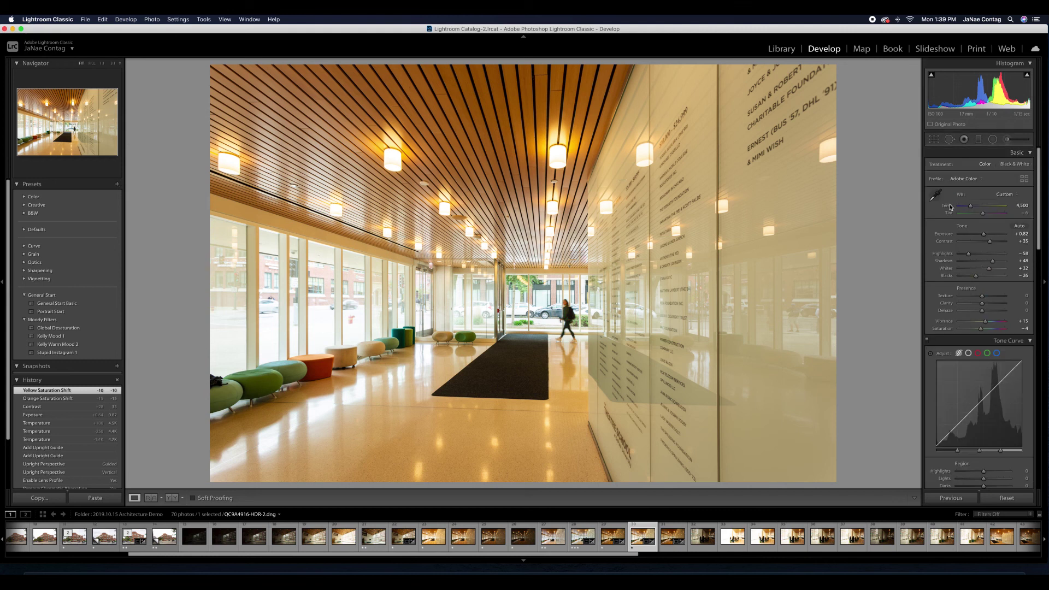
# Cool the white balance by lowering Temp from 4,500 to 4,200.
pyautogui.press('-')
pyautogui.press('-')
pyautogui.press('-')
pyautogui.press('-')
pyautogui.press('-')
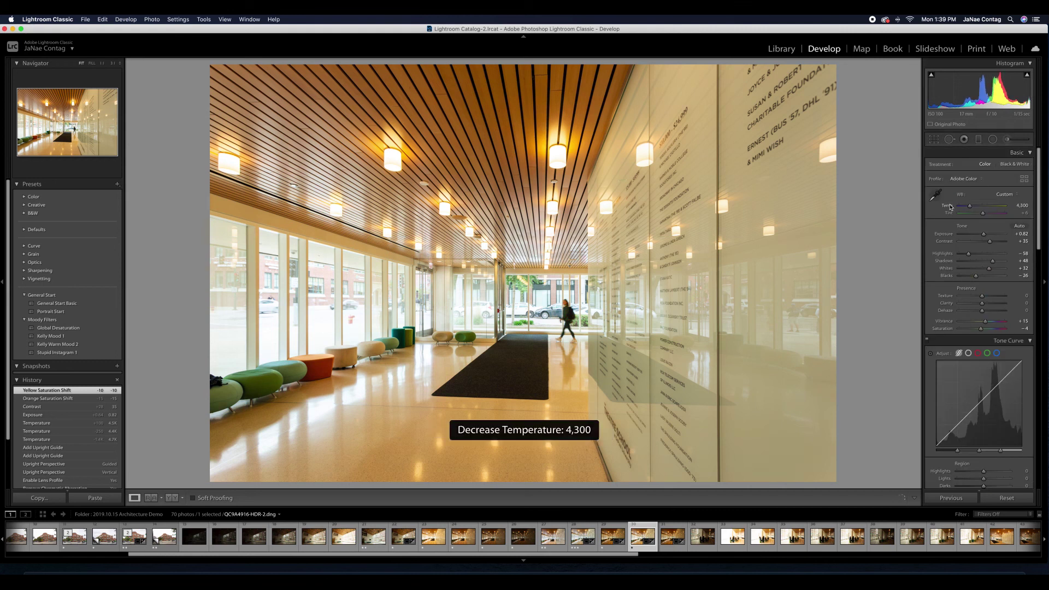
pyautogui.press('-')
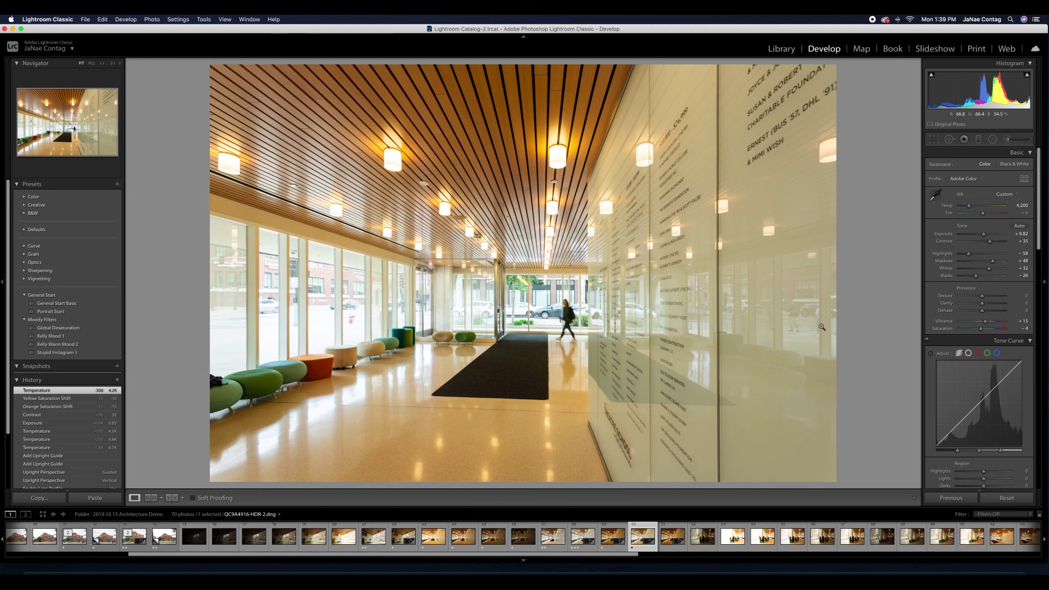
pyautogui.moveTo(1040, 203); pyautogui.dragTo(1035, 308)
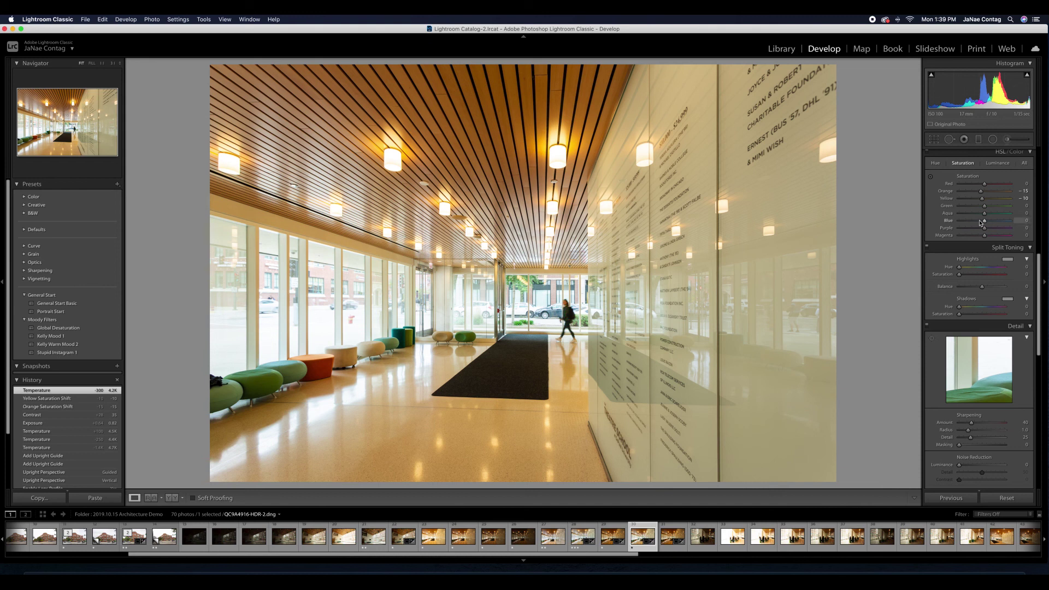
# Reduce HSL saturation to -20 for Blue and -23 for Aqua.
pyautogui.moveTo(980, 217); pyautogui.dragTo(980, 219)
pyautogui.moveTo(984, 213); pyautogui.dragTo(979, 214)
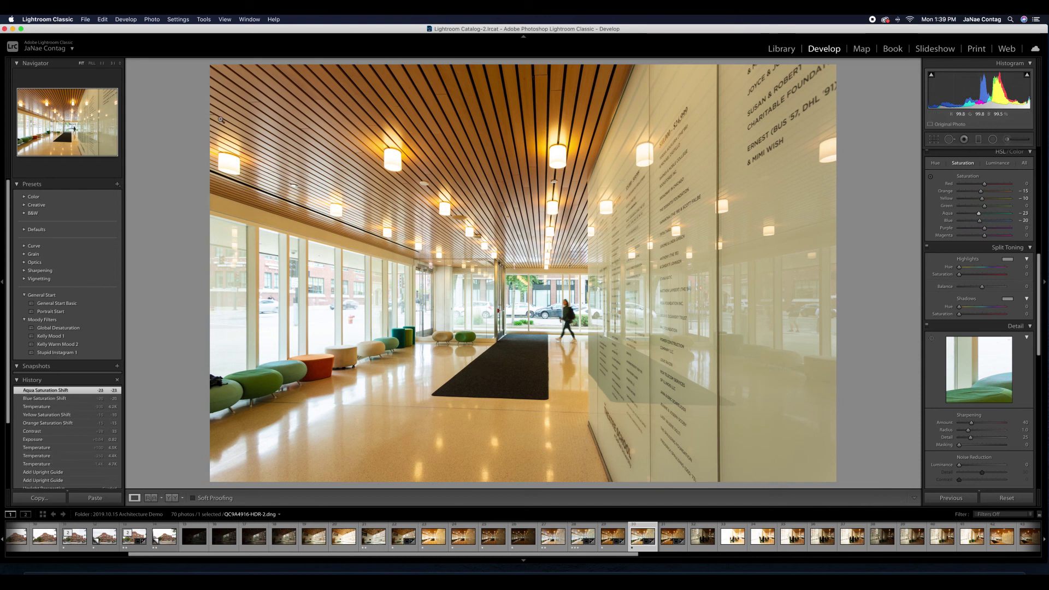
pyautogui.moveTo(1039, 356); pyautogui.dragTo(1040, 224)
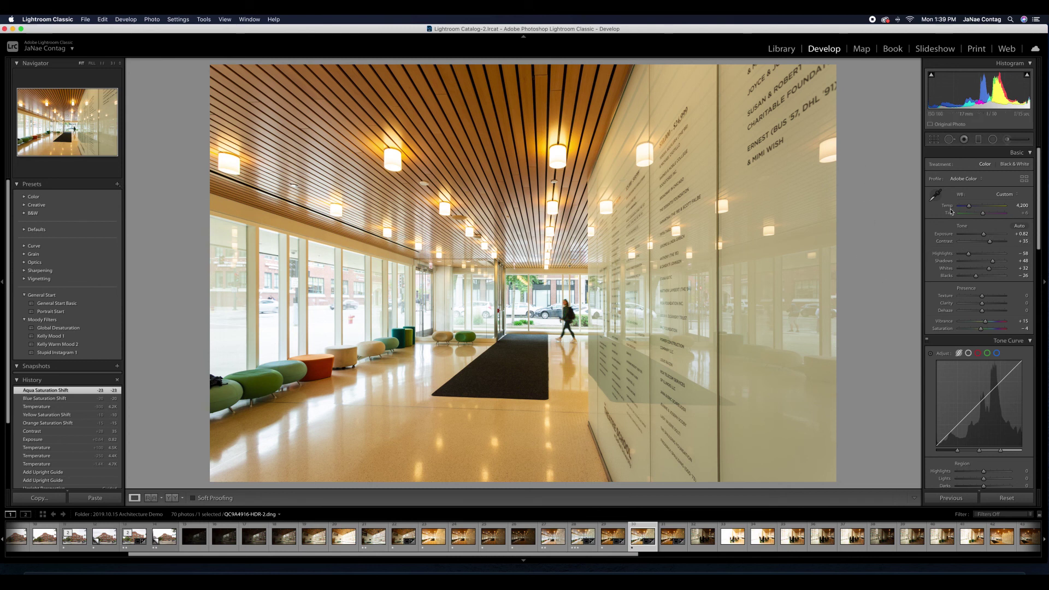
# Cool the temperature further to 3,750.
pyautogui.press('Down')
pyautogui.press('Down')
pyautogui.press('Down')
pyautogui.press('Down')
pyautogui.press('Down')
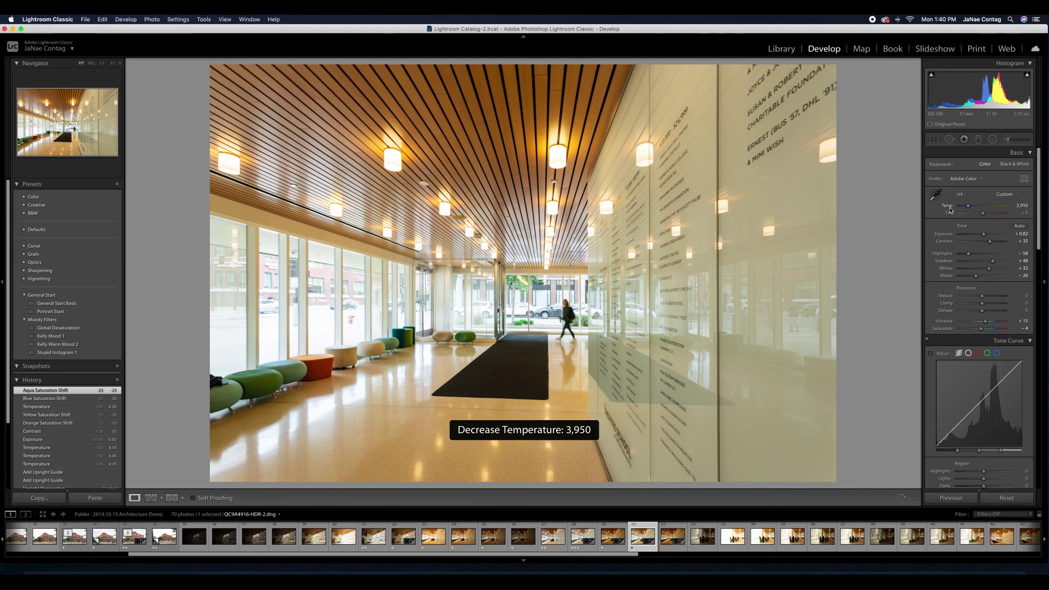
pyautogui.press('Down')
pyautogui.press('Down')
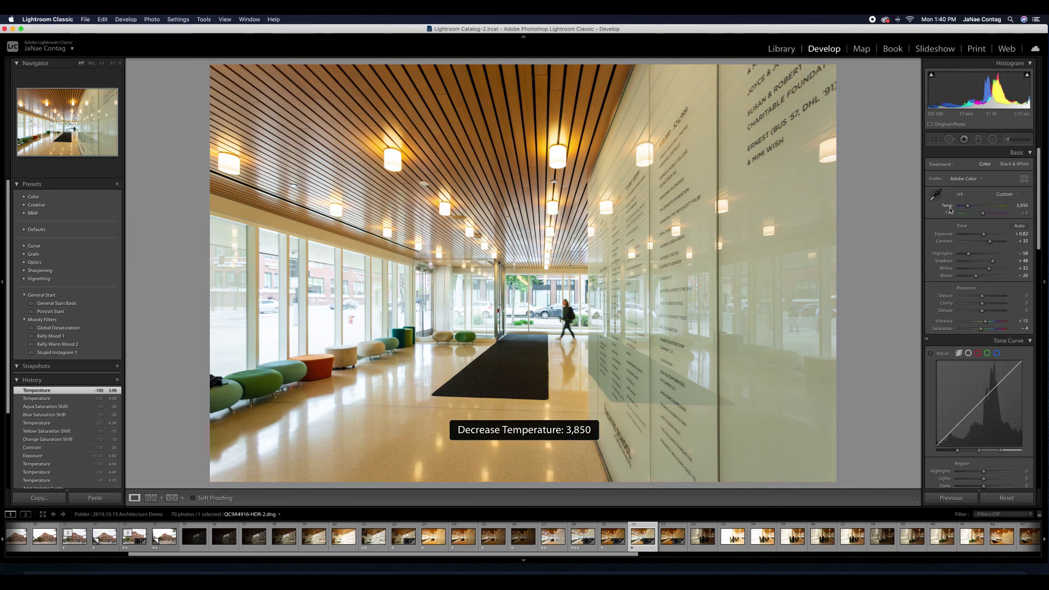
pyautogui.press('Down')
pyautogui.press('Down')
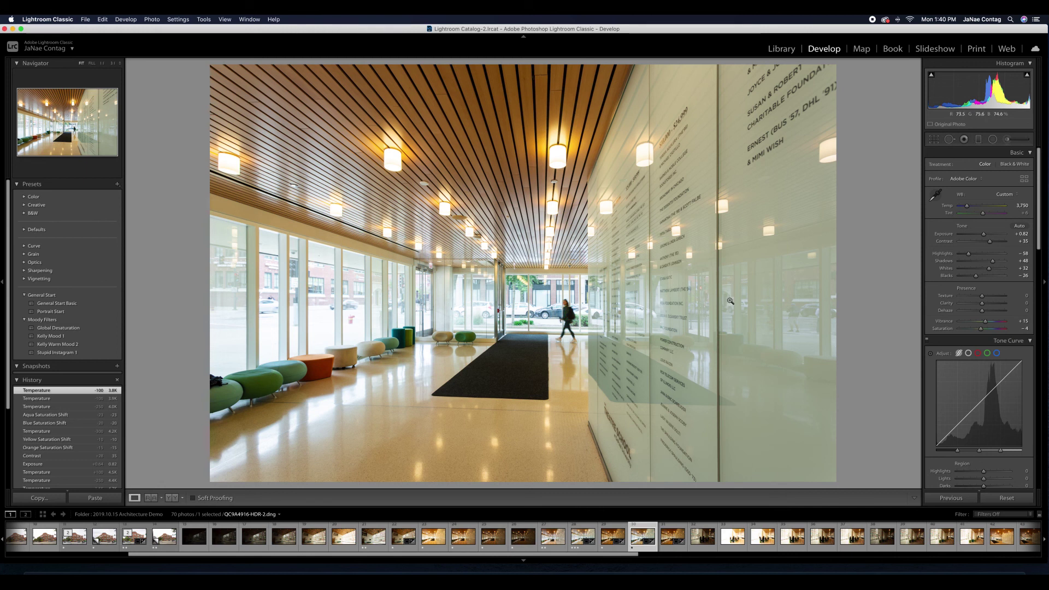
pyautogui.press('k')
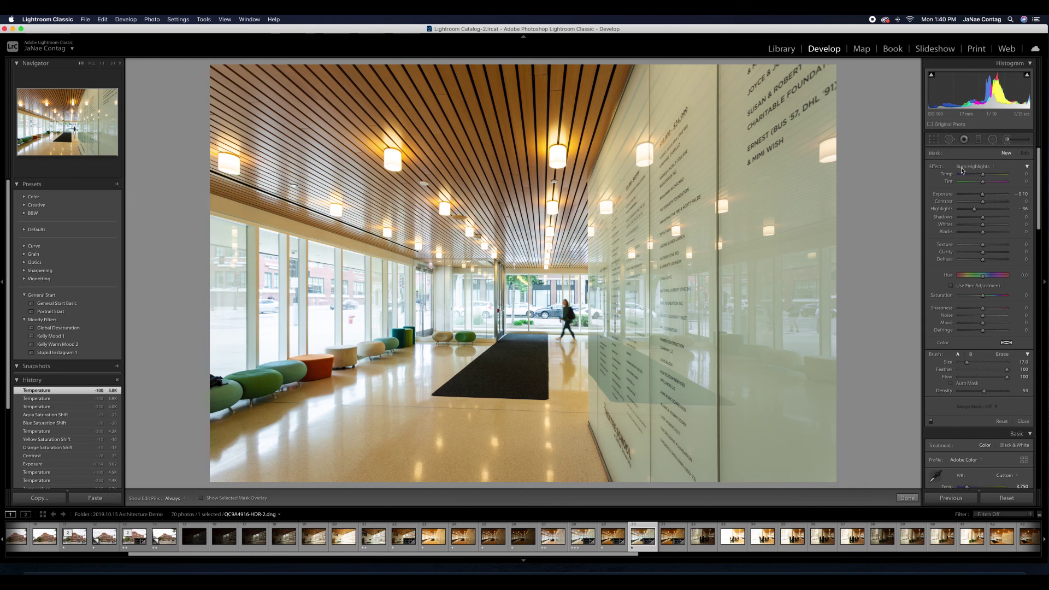
# Paint a Burn (Highlights) brush over the left windows and set its Exposure to -0.72.
pyautogui.press('h')
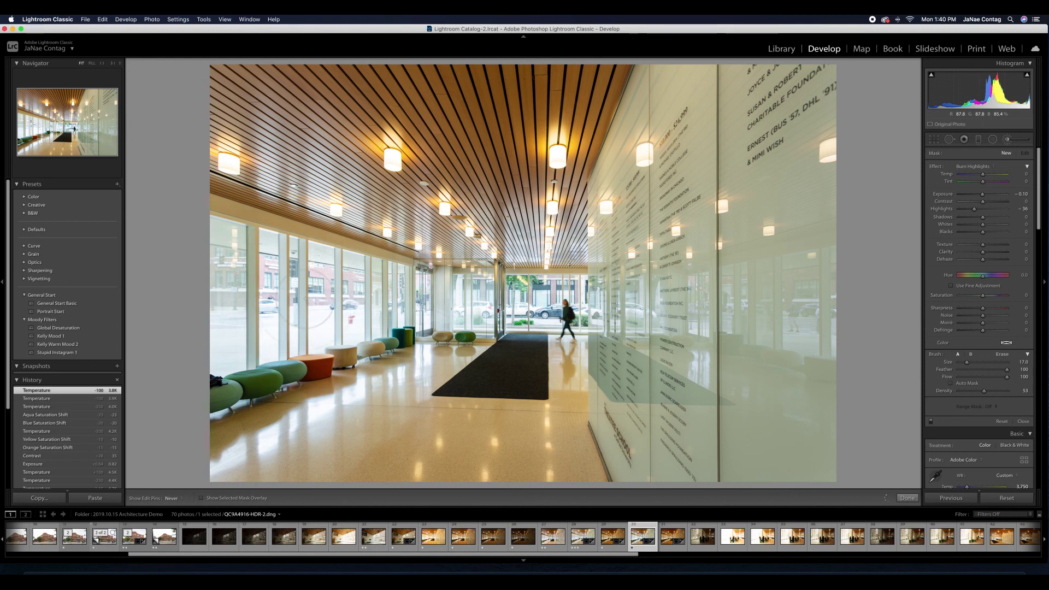
pyautogui.moveTo(231, 260); pyautogui.dragTo(235, 344)
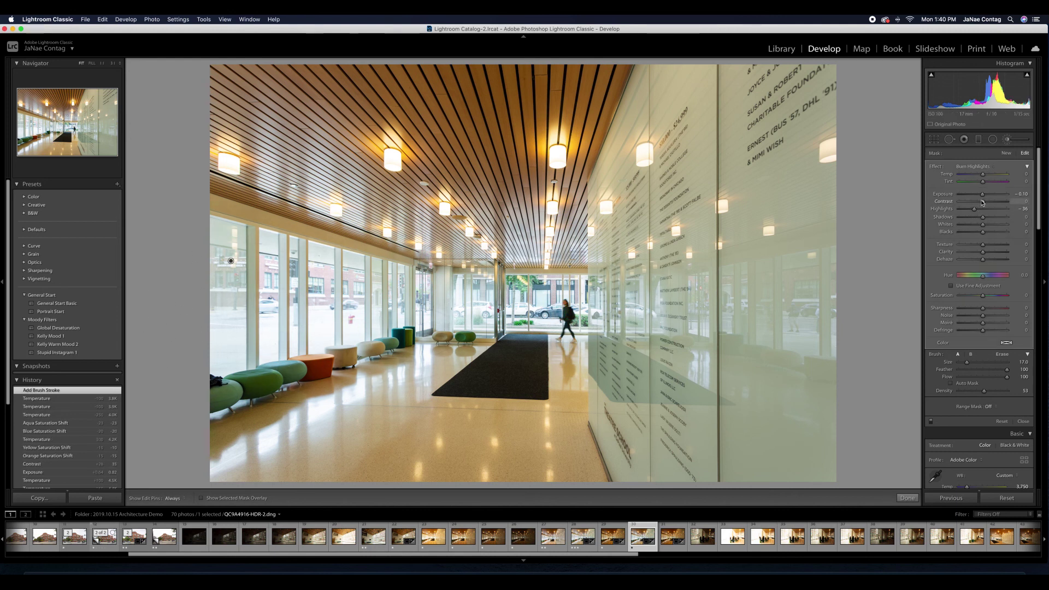
pyautogui.moveTo(983, 194); pyautogui.dragTo(980, 199)
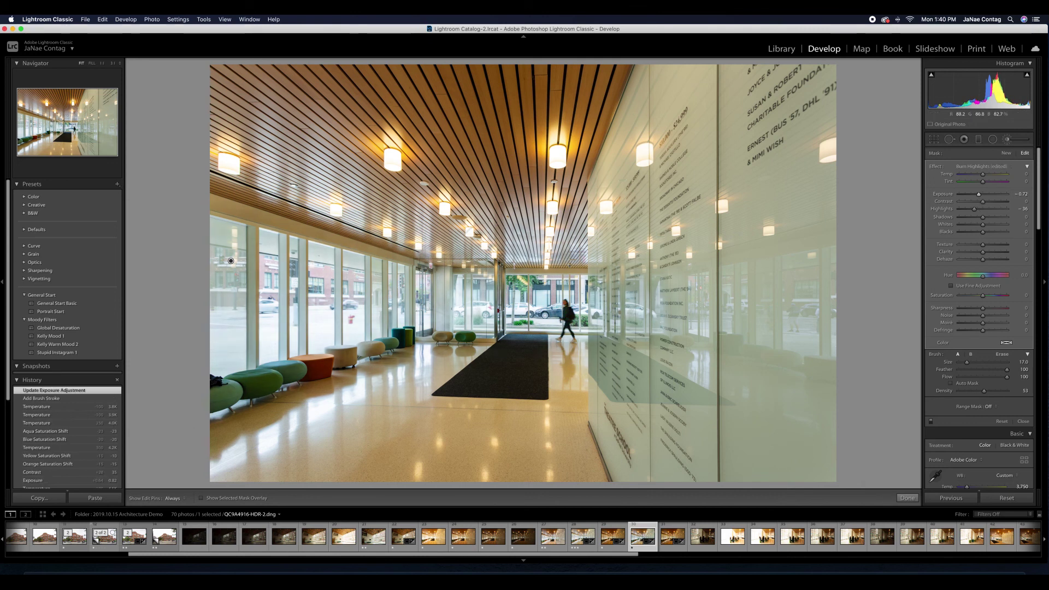
pyautogui.press('k')
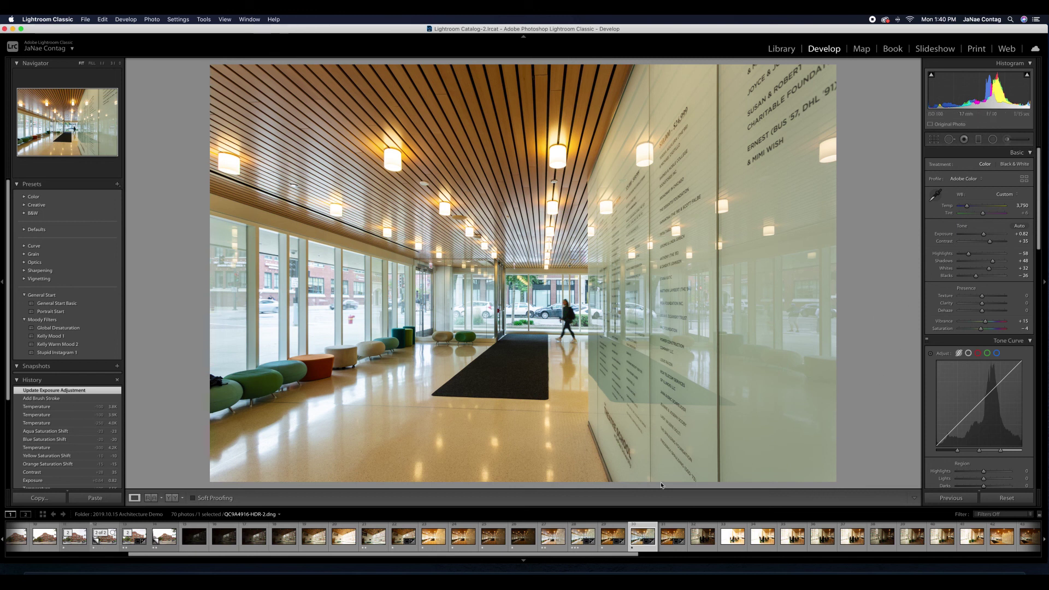
# Rate the photo three stars and set Clarity to +20.
pyautogui.press('3')
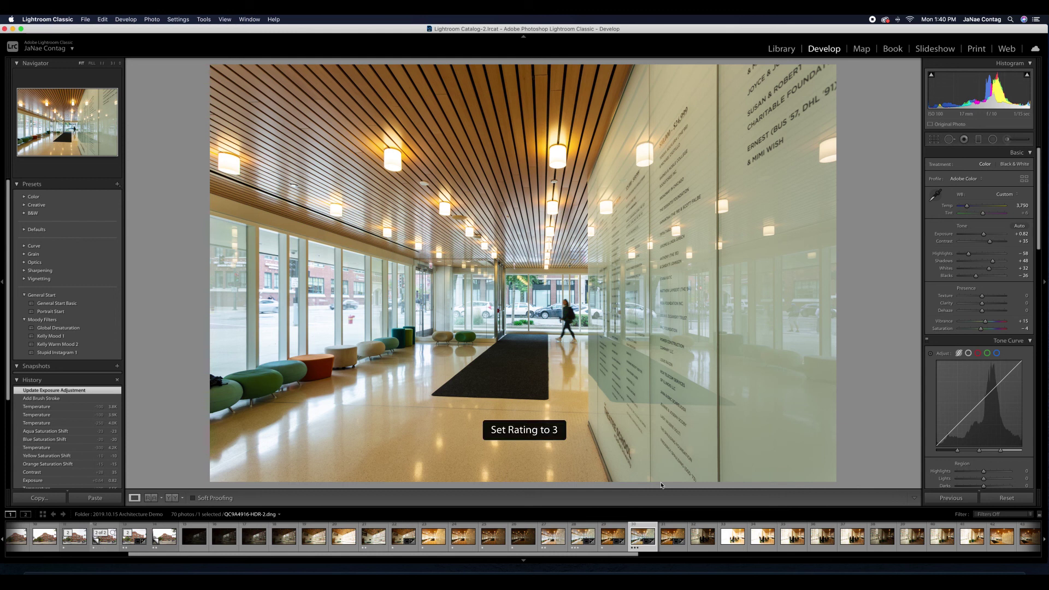
pyautogui.click(1026, 304)
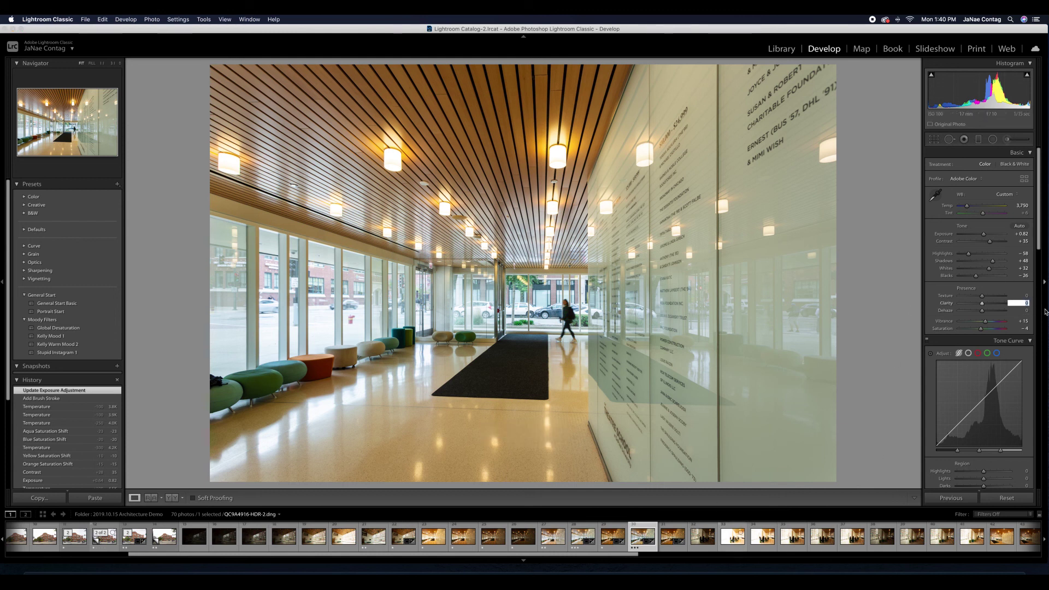
pyautogui.write('20')
pyautogui.press('Return')
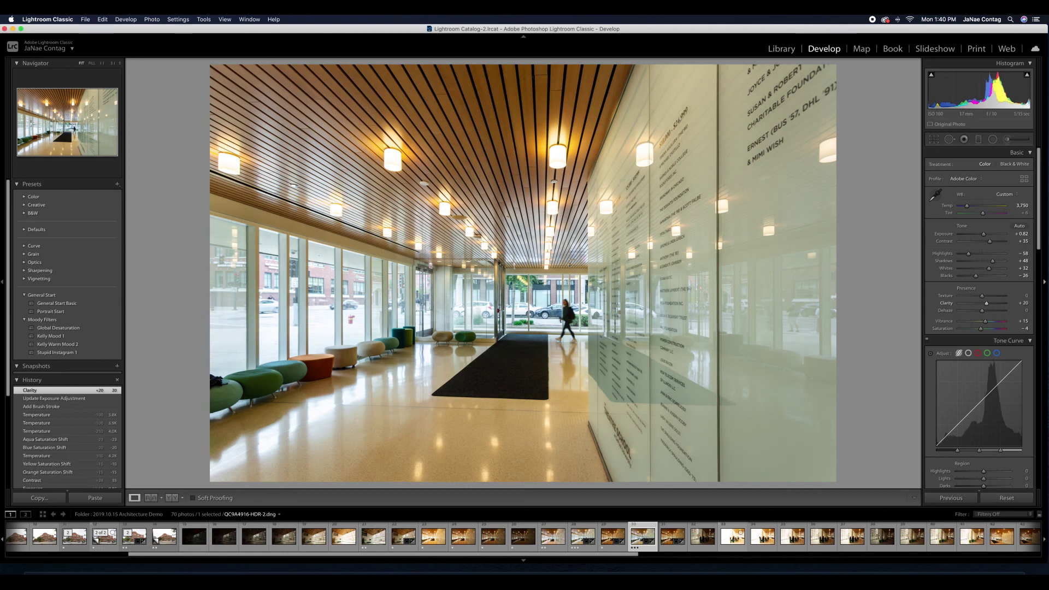
# Set the Tone Curve regions to Lights +10, Darks +20 and Shadows -18.
pyautogui.scroll(-3, 993, 450)
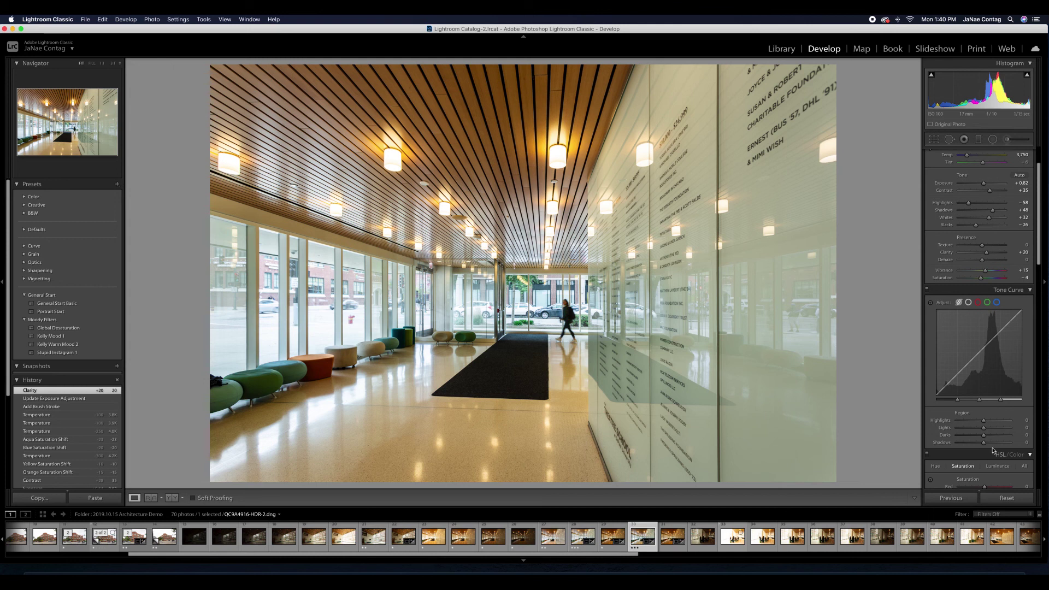
pyautogui.click(1027, 428)
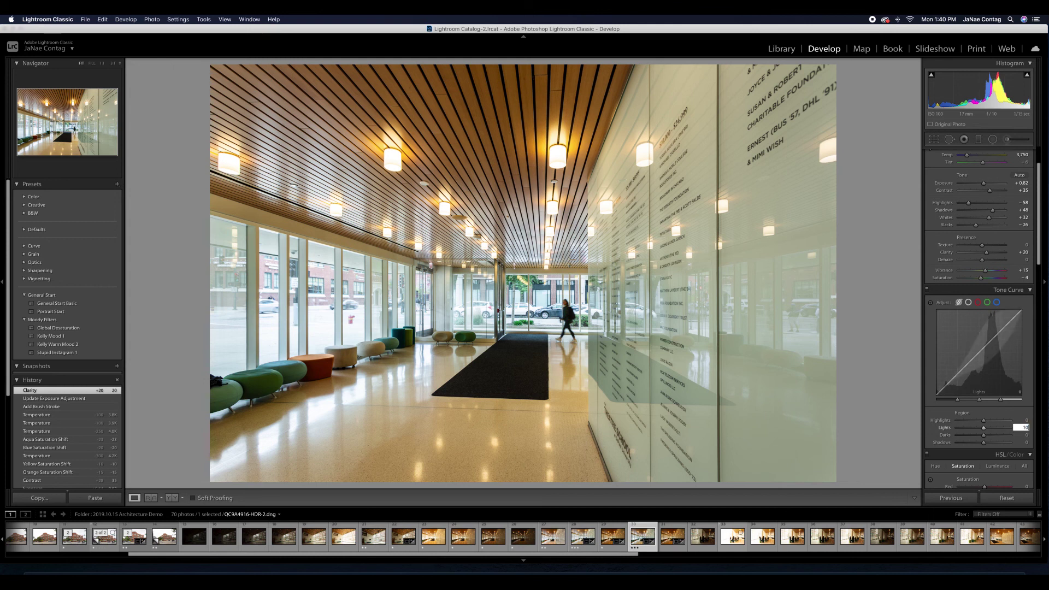
pyautogui.write('10')
pyautogui.press('Return')
pyautogui.click(1027, 435)
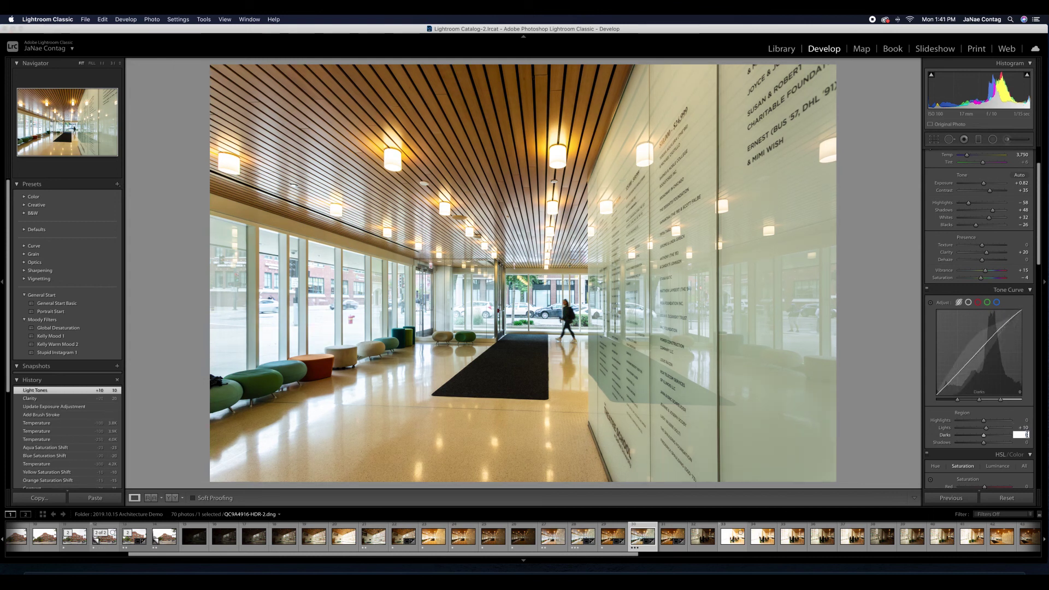
pyautogui.write('20')
pyautogui.press('Return')
pyautogui.click(1027, 443)
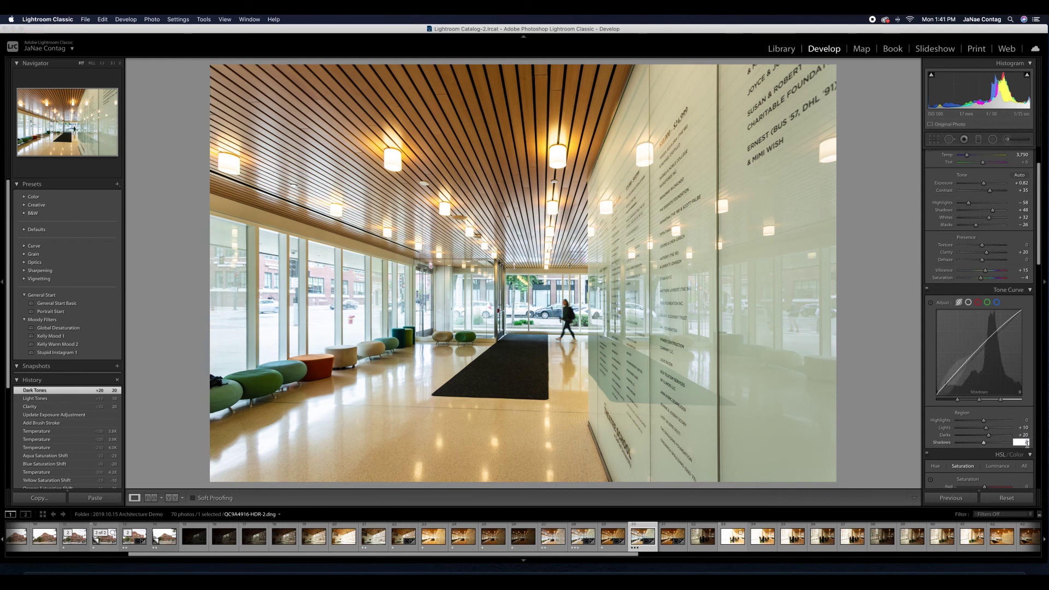
pyautogui.write('-18')
pyautogui.press('Return')
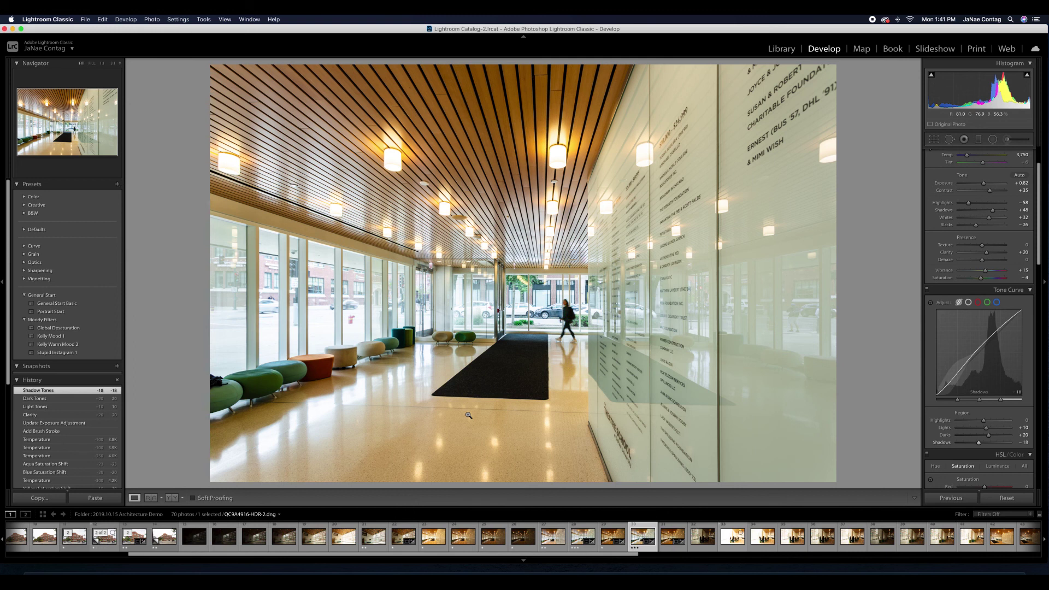
# Compare the before and after views, then switch to the Library module.
pyautogui.press('\\')
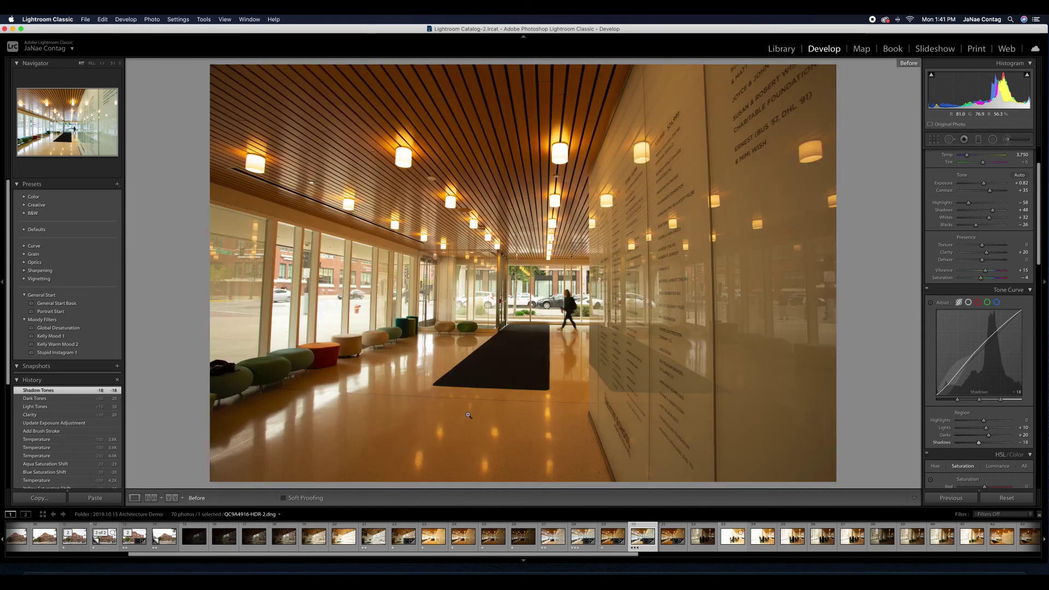
pyautogui.press('\\')
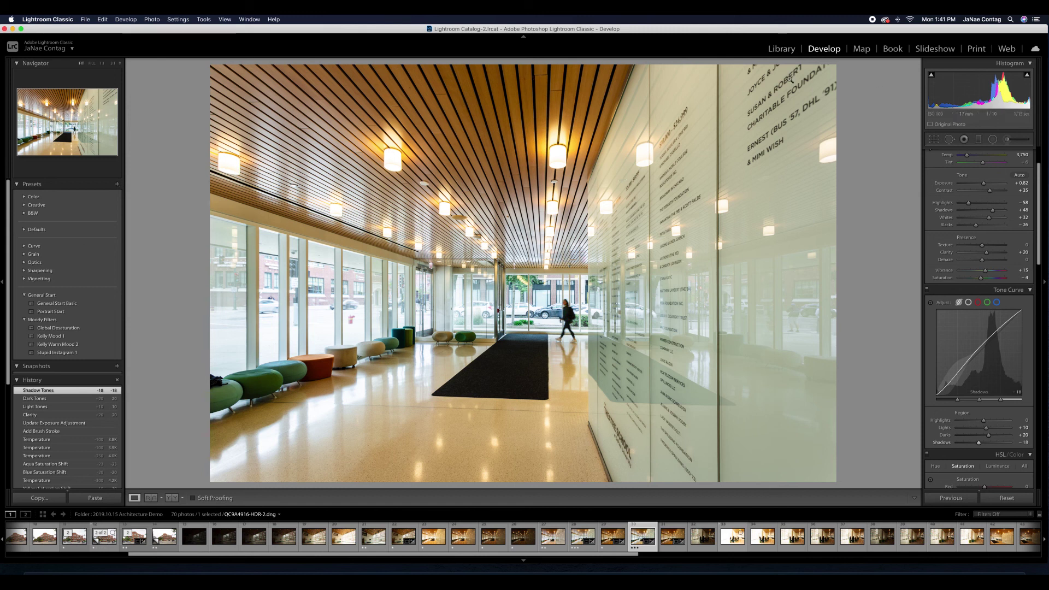
pyautogui.click(781, 49)
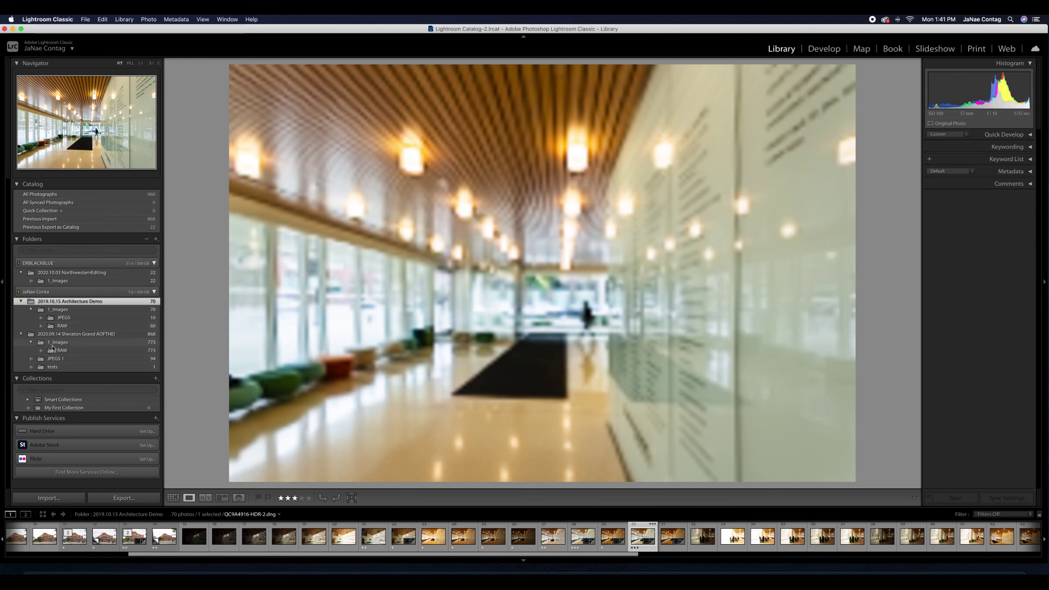
# Filter the Sheraton Grand filmstrip to Rated photos and display hotel room raw QC9A4427.CR2.
pyautogui.click(68, 335)
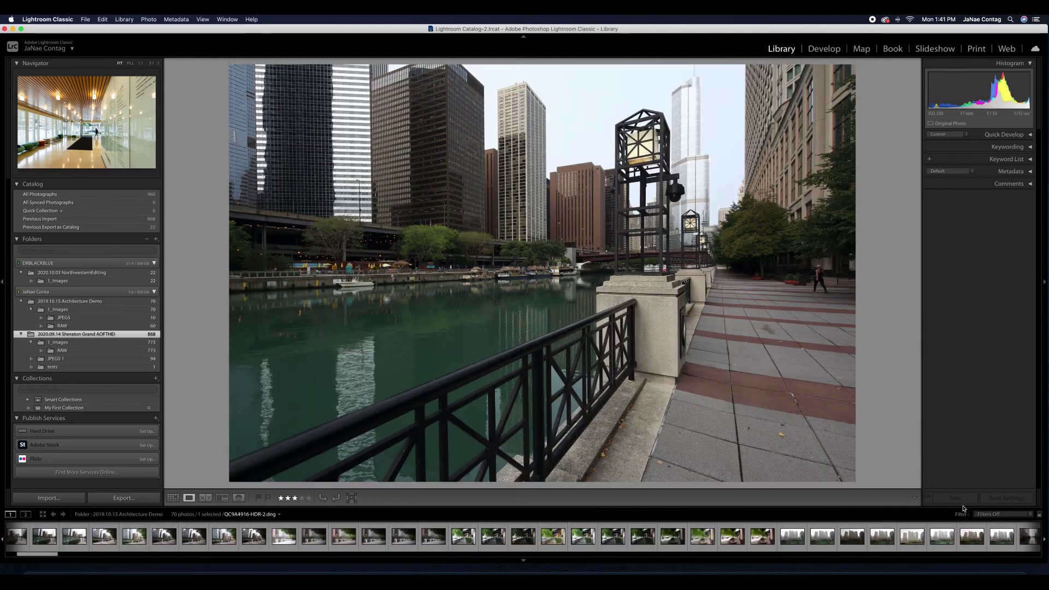
pyautogui.click(984, 515)
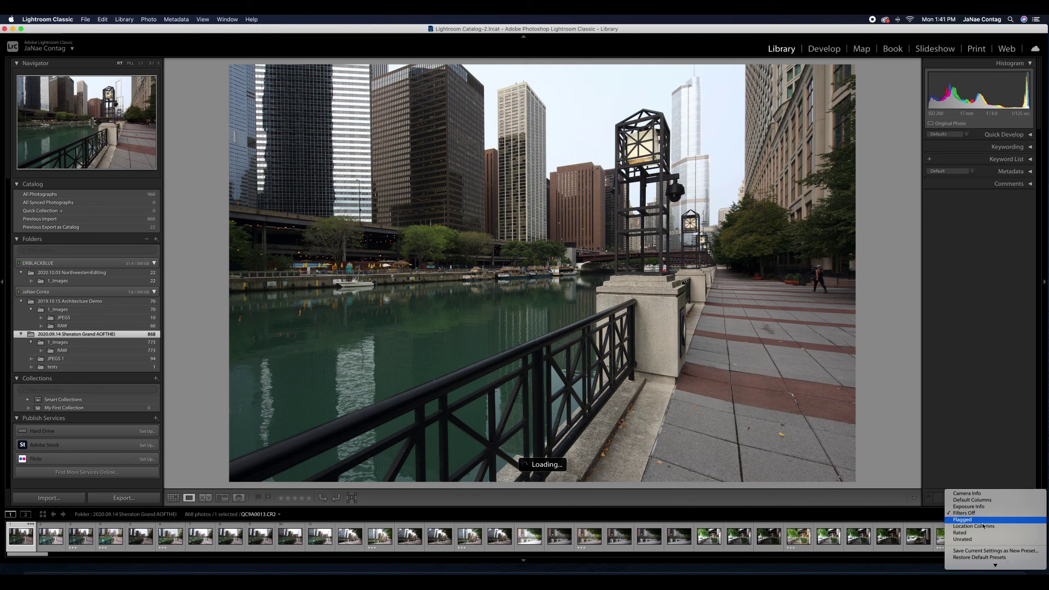
pyautogui.click(960, 533)
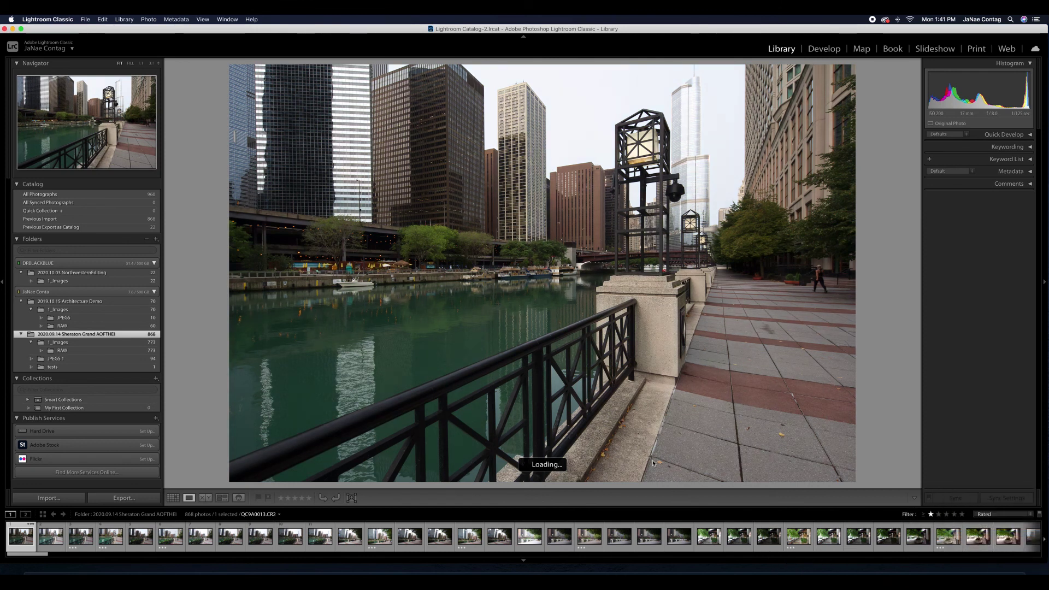
pyautogui.moveTo(234, 554); pyautogui.dragTo(668, 562)
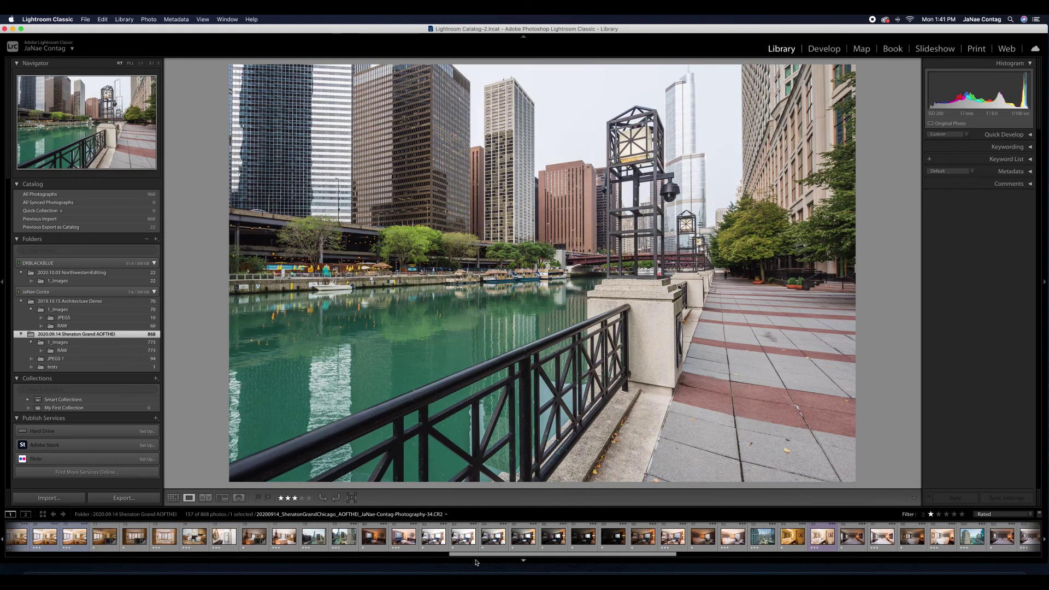
pyautogui.click(402, 547)
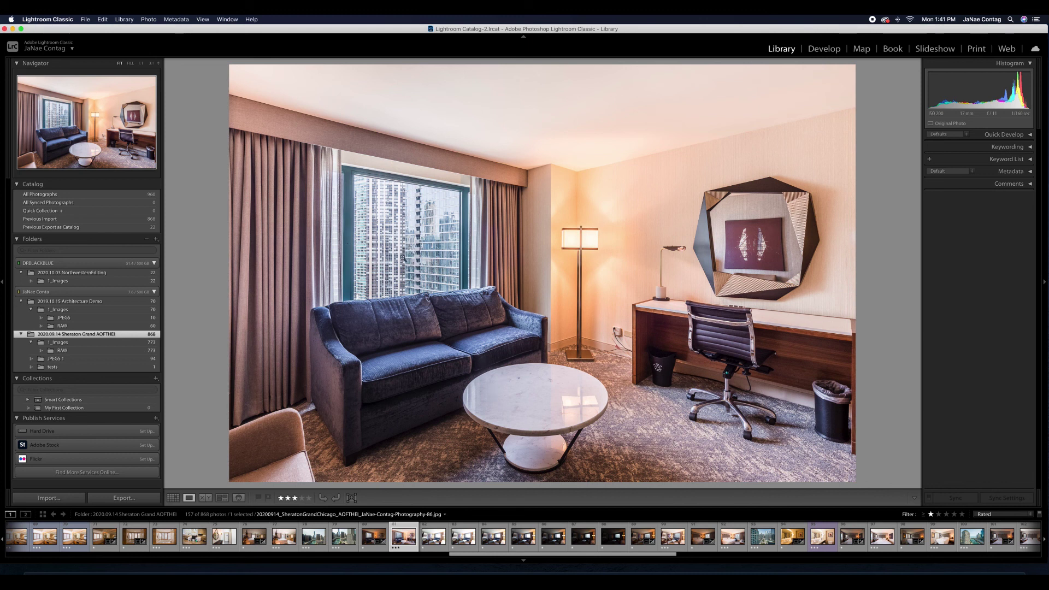
# Step through the living-room bracket from the first raw frame to the dark QC9A4433.CR2.
pyautogui.click(427, 541)
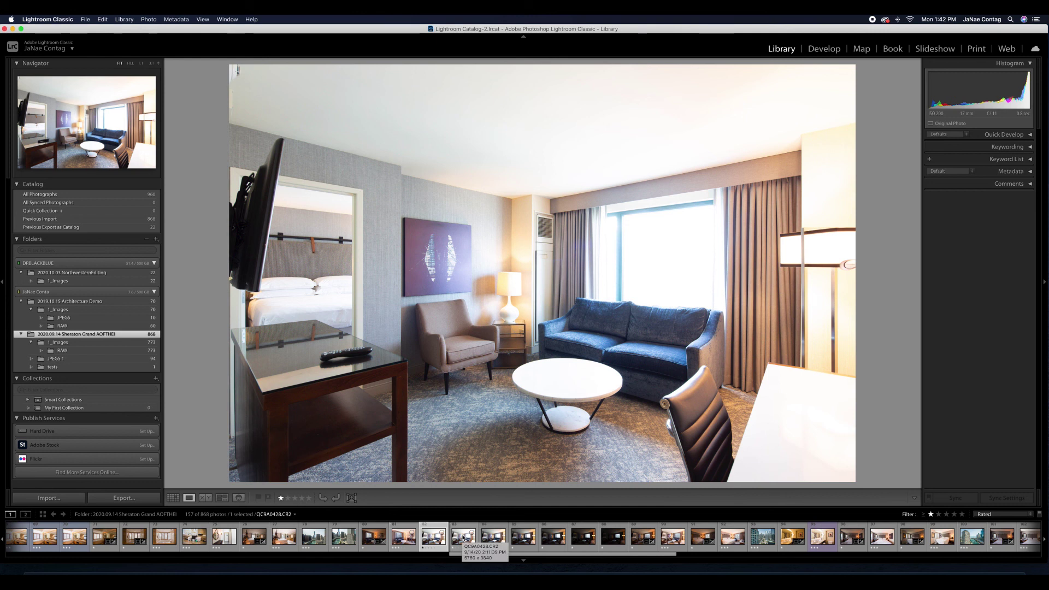
pyautogui.scroll(2, 463, 538)
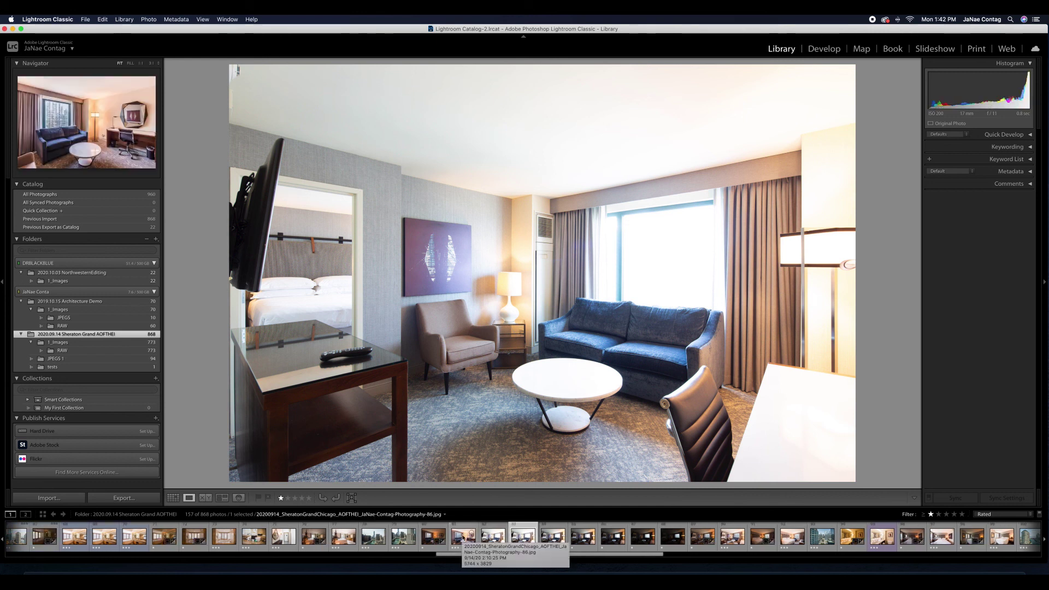
pyautogui.scroll(1, 464, 539)
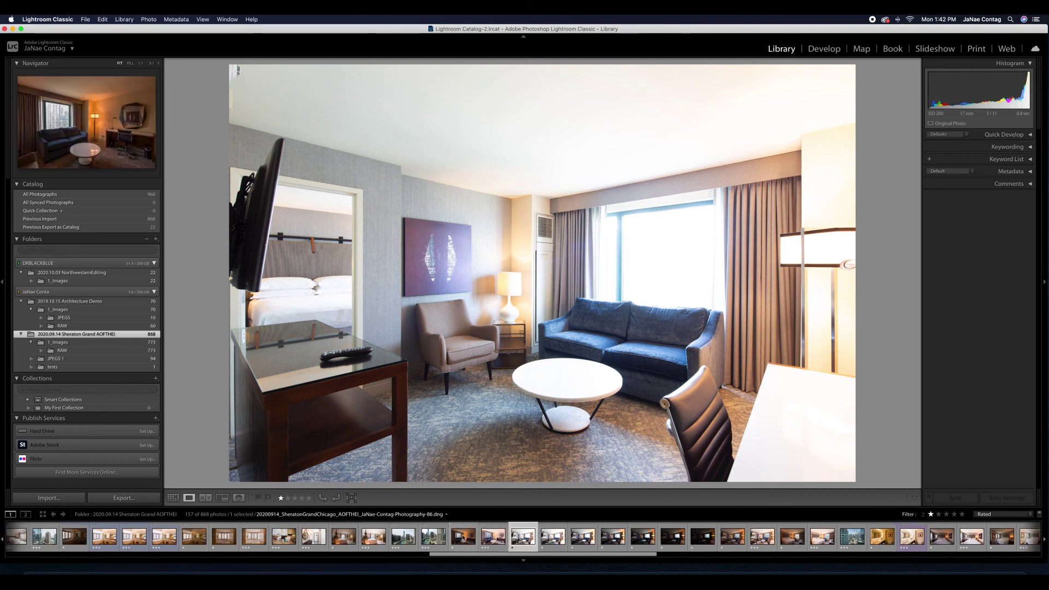
pyautogui.scroll(-1, 464, 538)
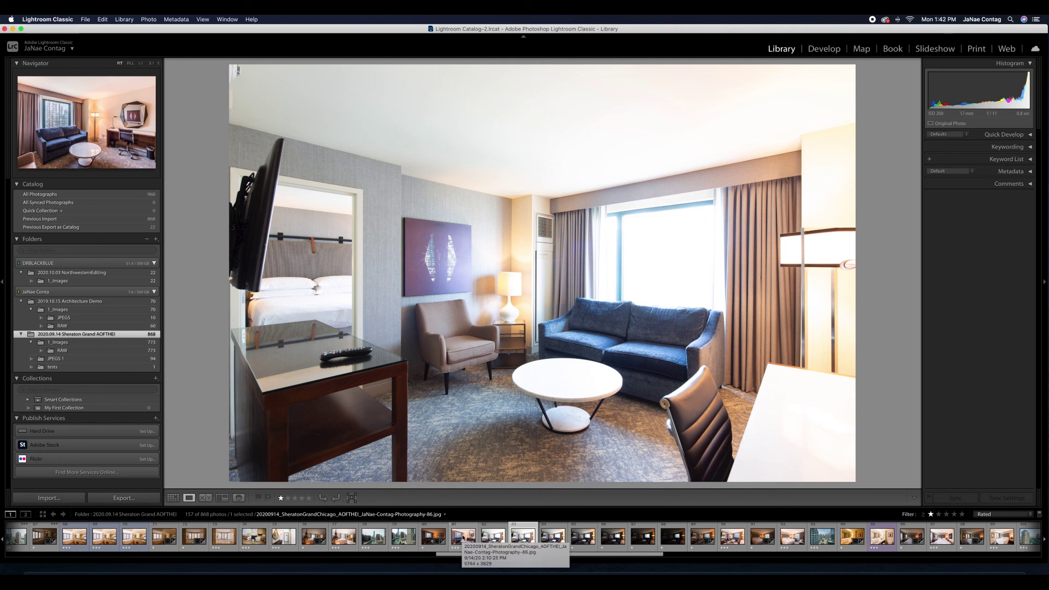
pyautogui.press('Right')
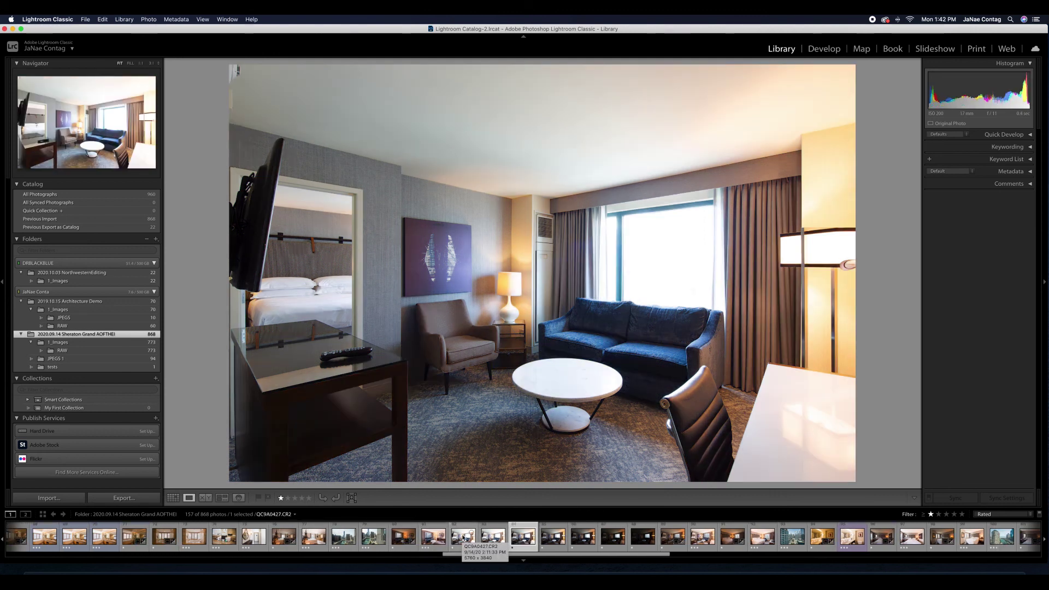
pyautogui.press('Right')
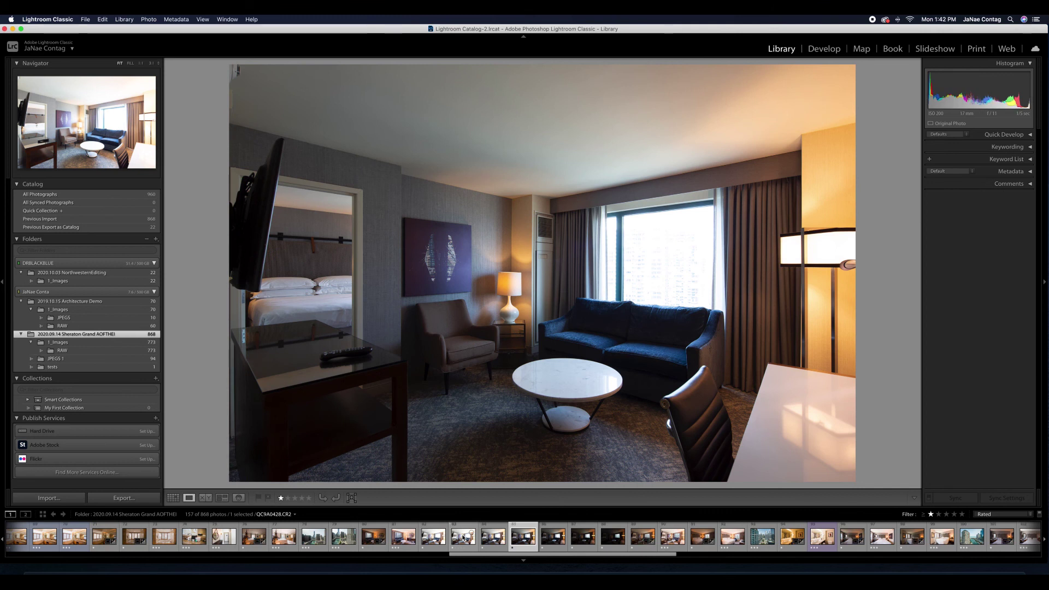
pyautogui.press('Right')
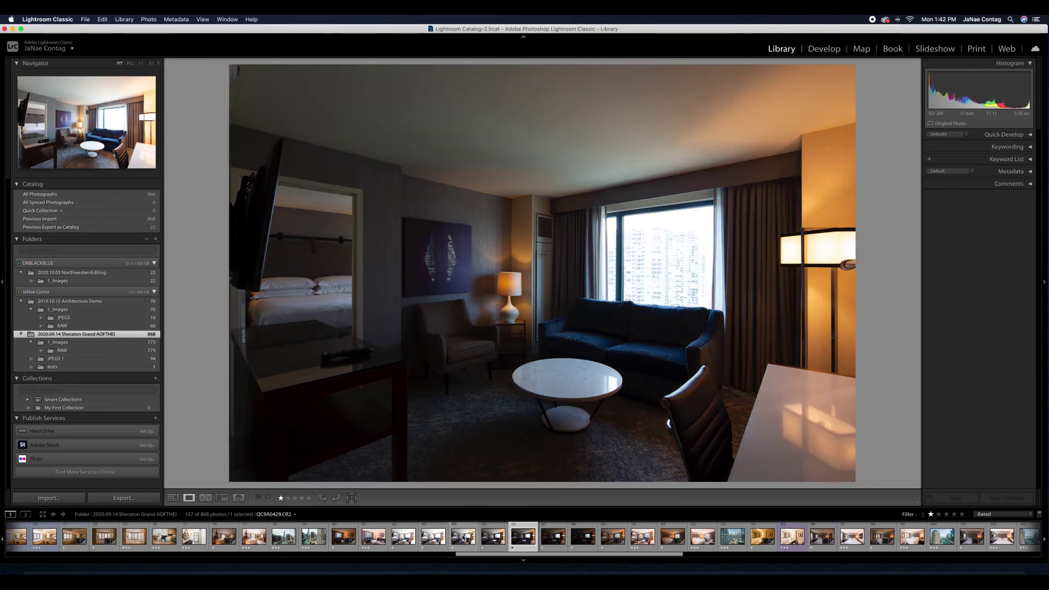
pyautogui.press('Right')
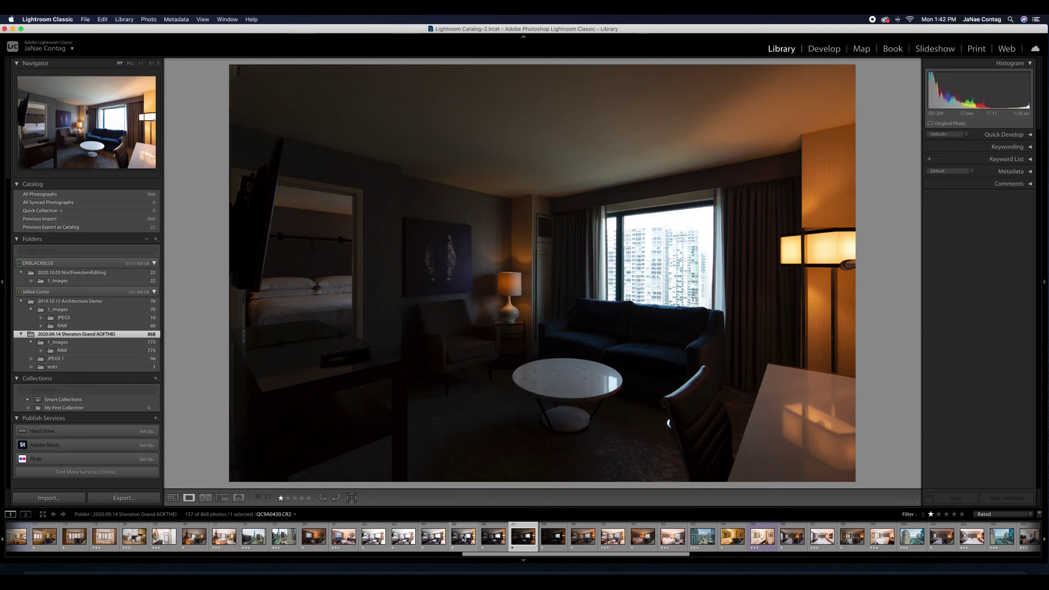
pyautogui.press('Right')
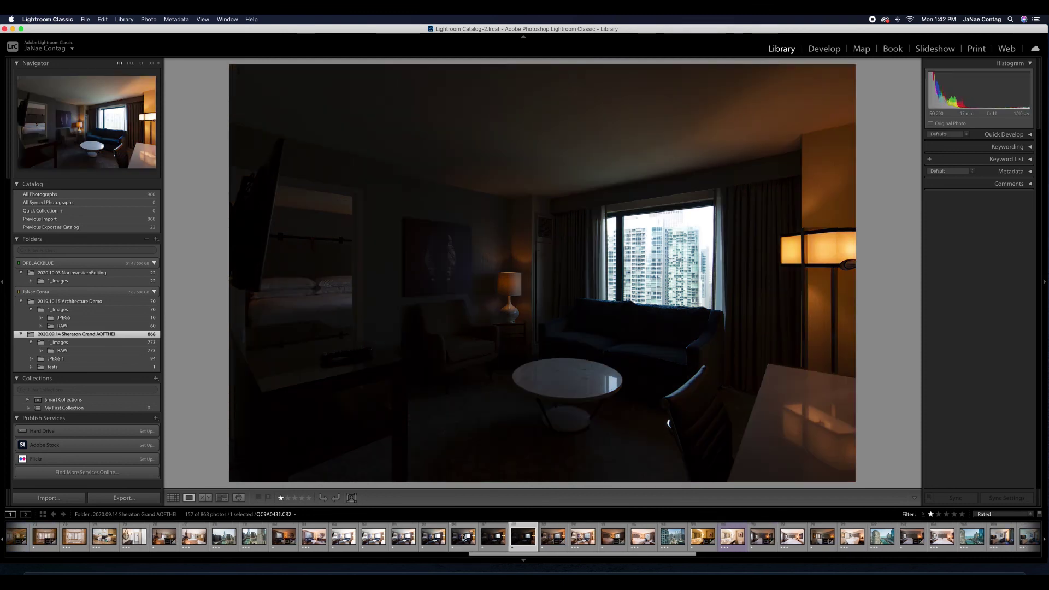
pyautogui.press('Right')
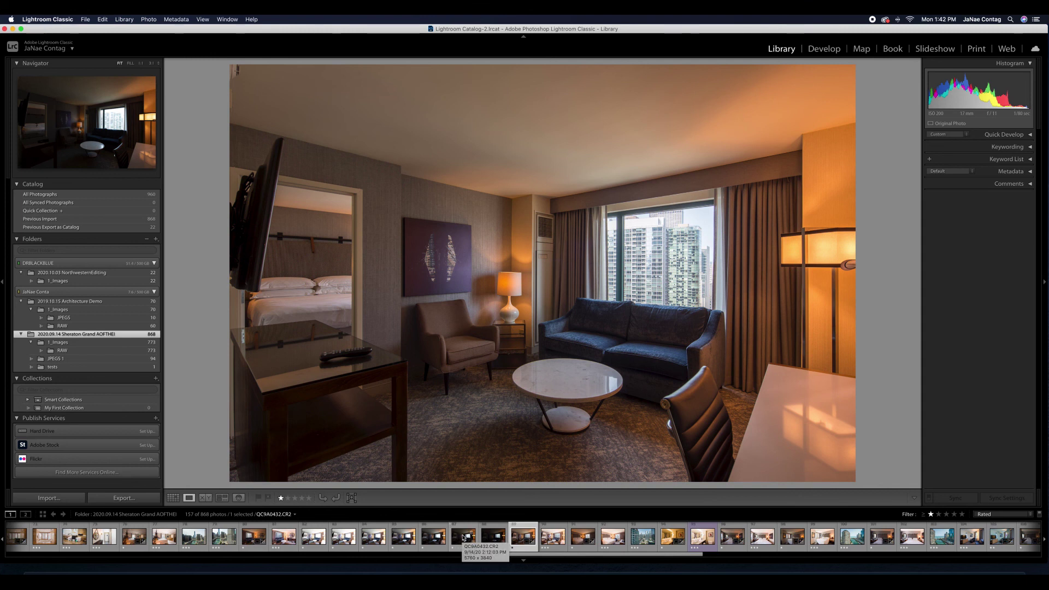
pyautogui.press('Right')
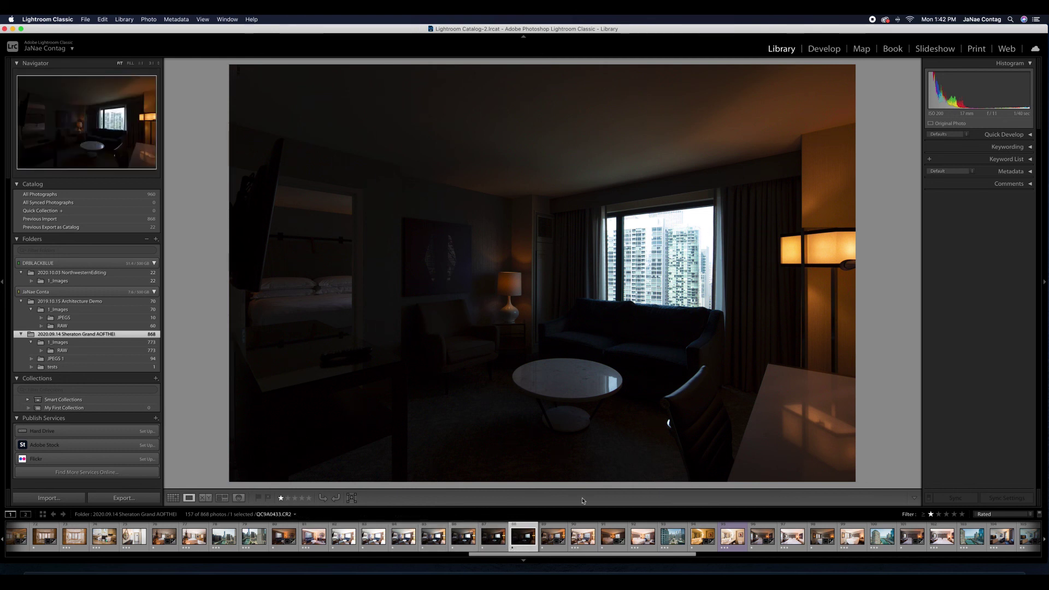
# Compare the room's edited and finished JPEG versions against a darker raw exposure.
pyautogui.click(552, 535)
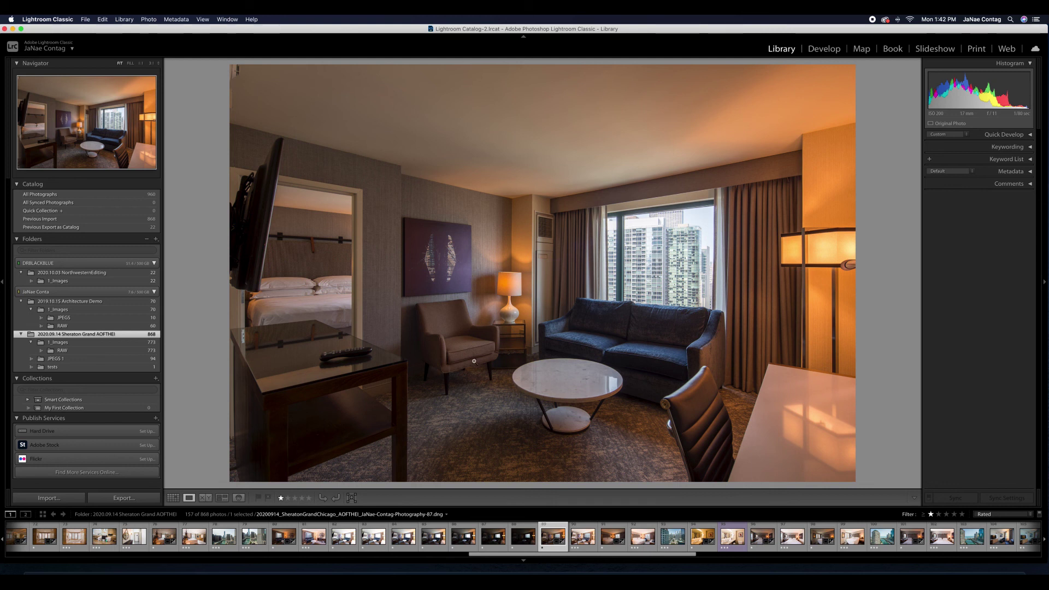
pyautogui.click(583, 542)
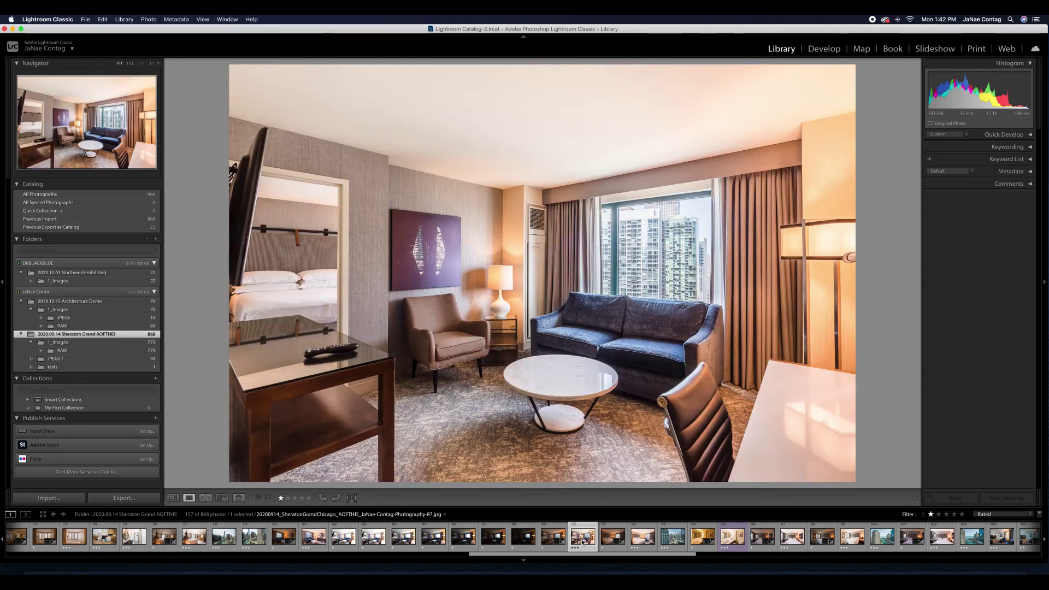
pyautogui.click(456, 544)
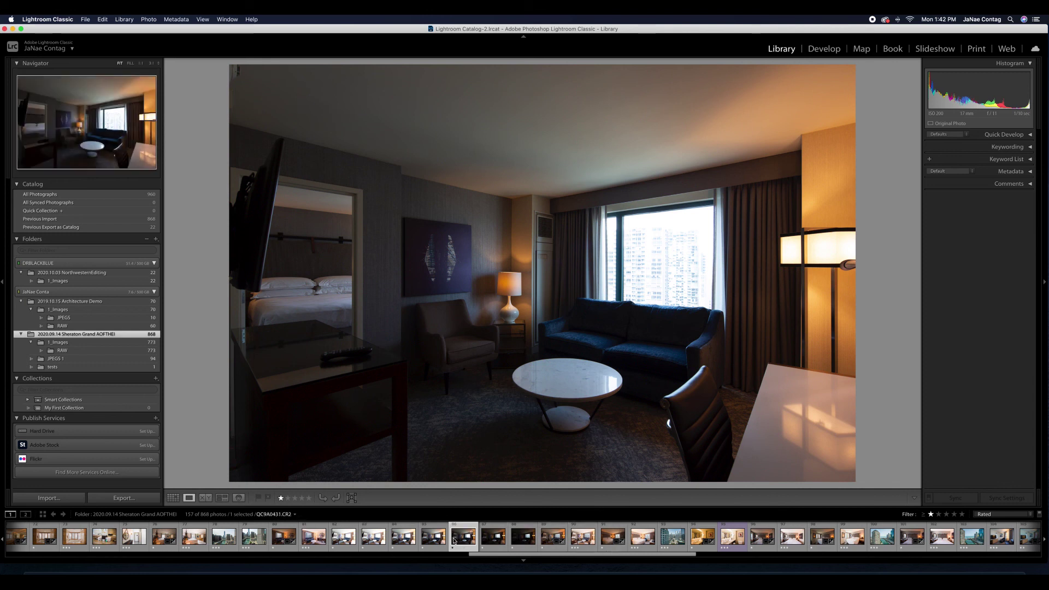
# Select all six bracketed exposures, from the brightest to the darkest frame.
pyautogui.click(422, 541)
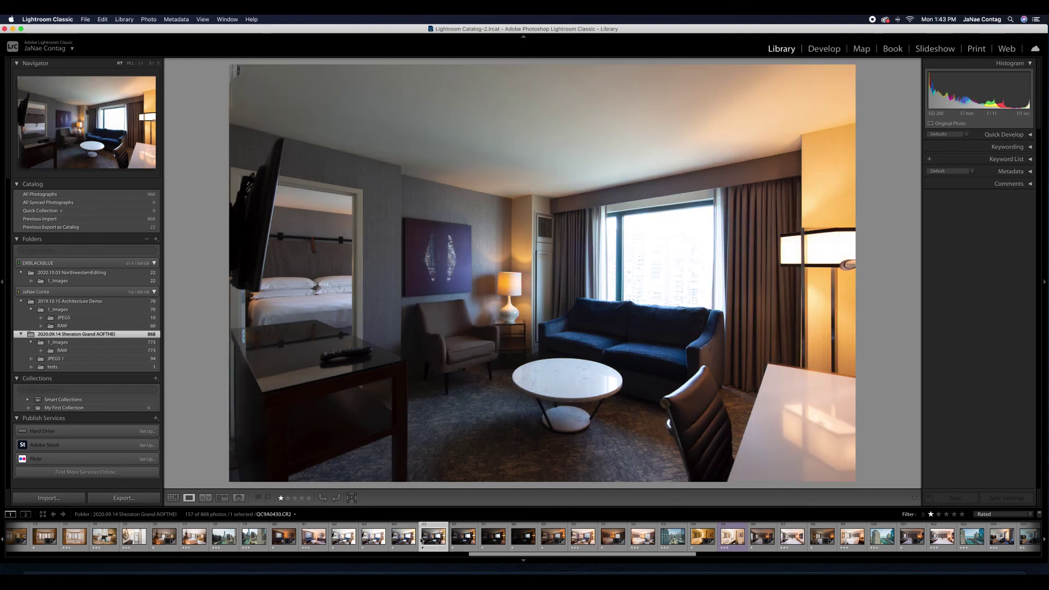
pyautogui.click(407, 541)
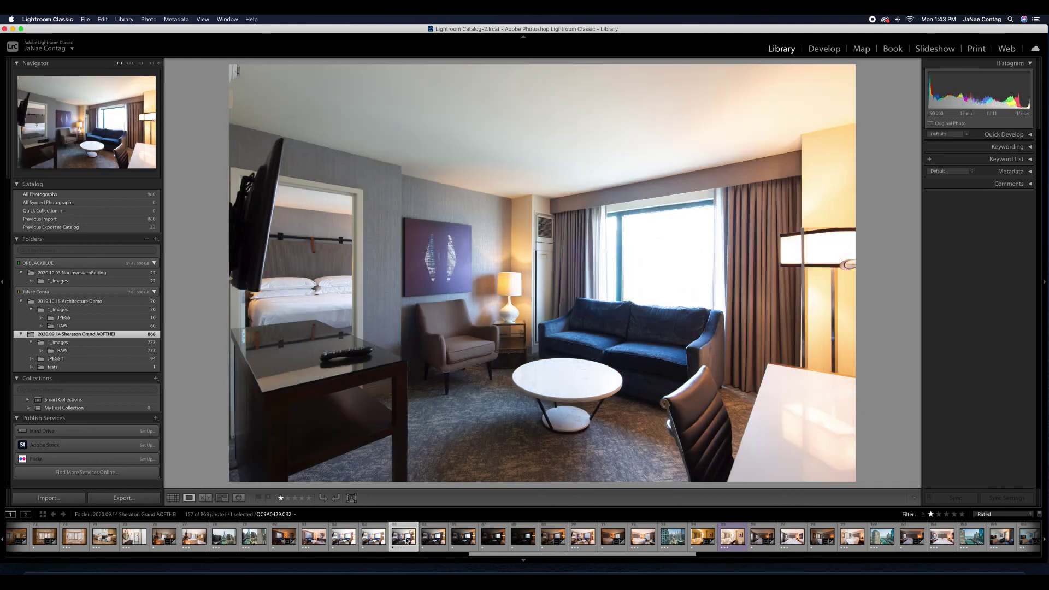
pyautogui.click(369, 541)
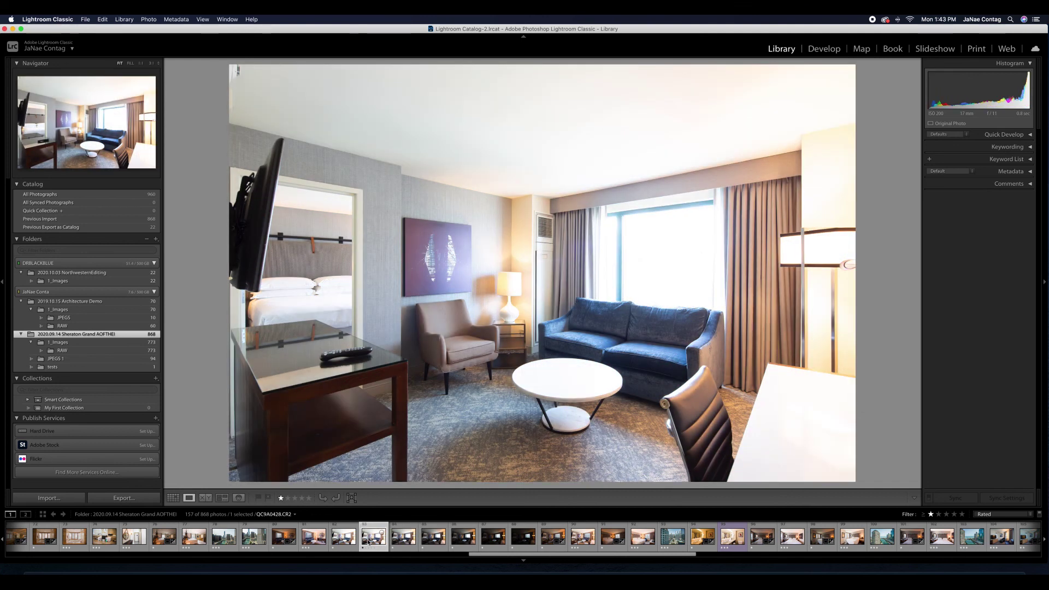
pyautogui.keyDown('shift'); pyautogui.click(517, 543); pyautogui.keyUp('shift')
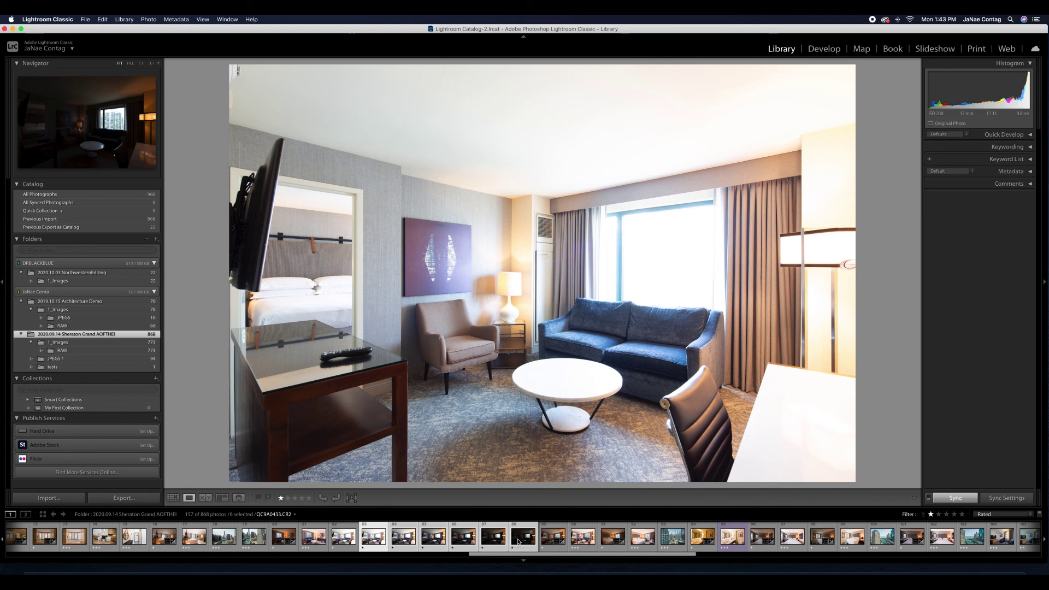
pyautogui.rightClick(518, 542)
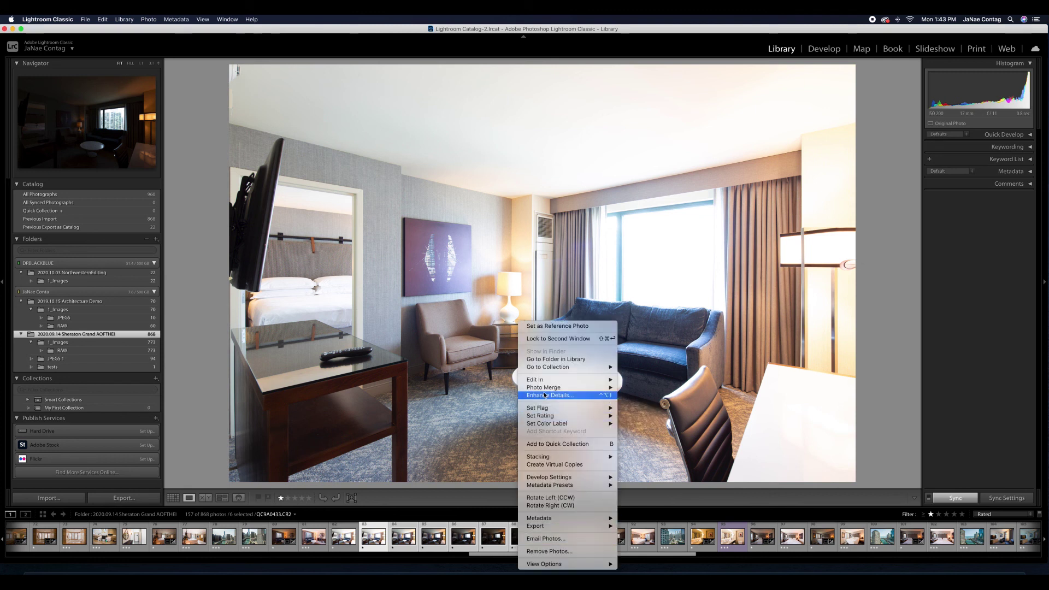
# Merge the six exposures into an HDR DNG with Deghost Amount set to None.
pyautogui.moveTo(606, 388)
pyautogui.click(633, 389)
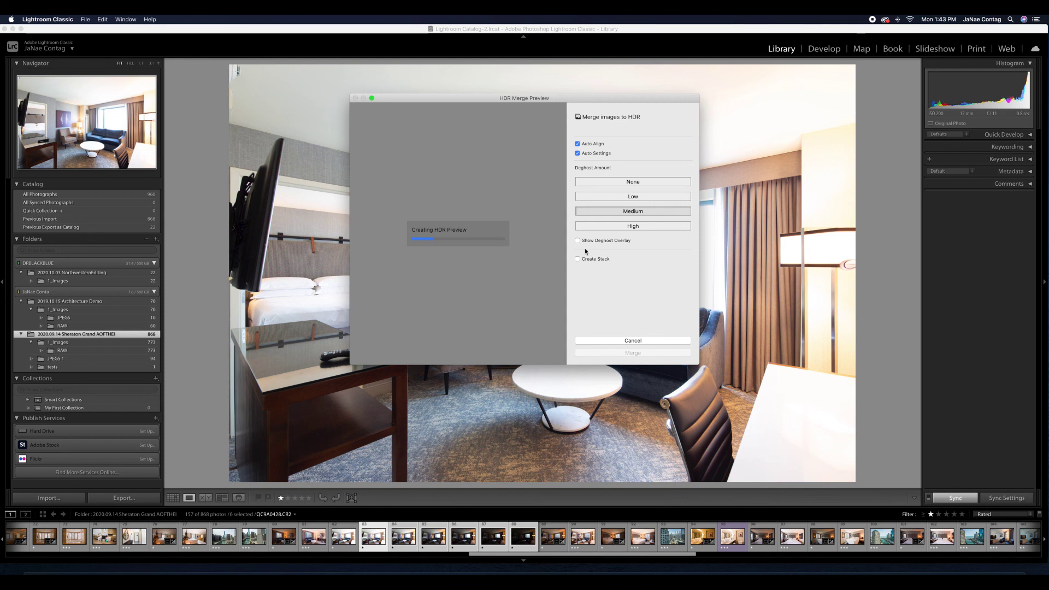
pyautogui.click(634, 182)
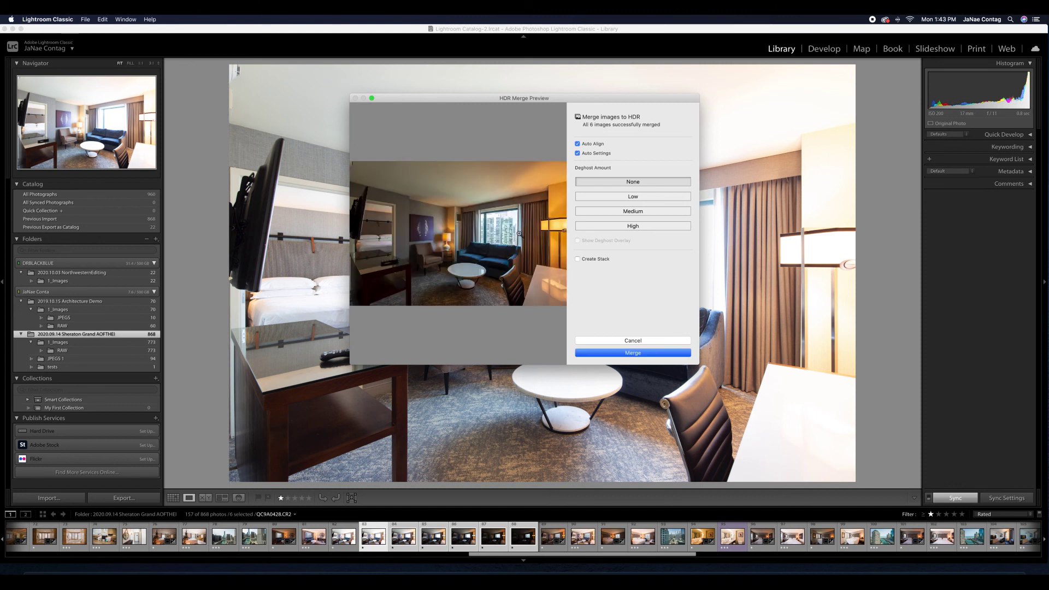
pyautogui.click(612, 354)
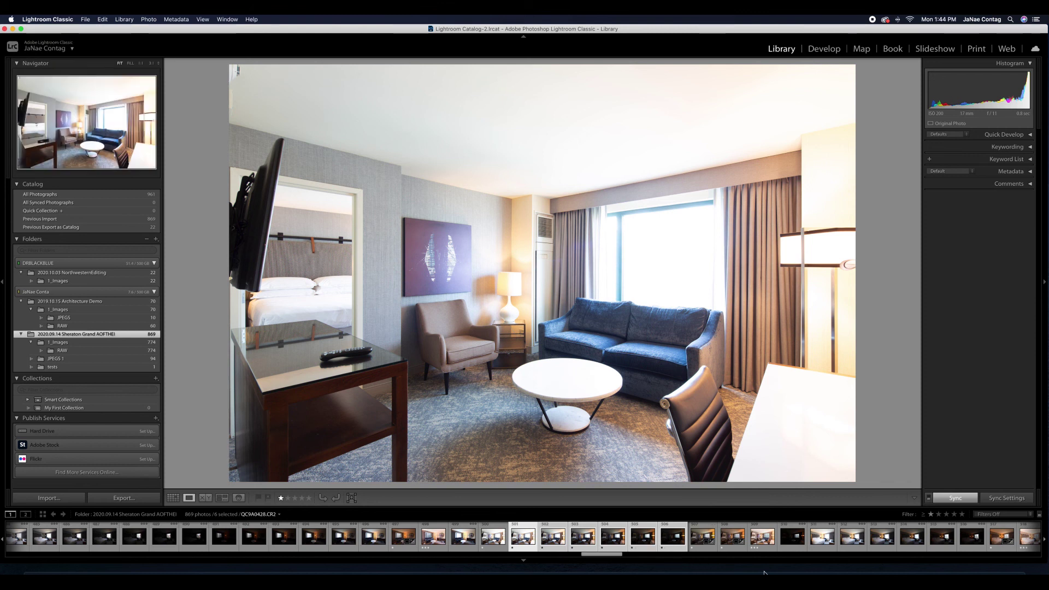
# Open the new HDR DNG in Develop and raise Exposure to +0.99.
pyautogui.click(706, 537)
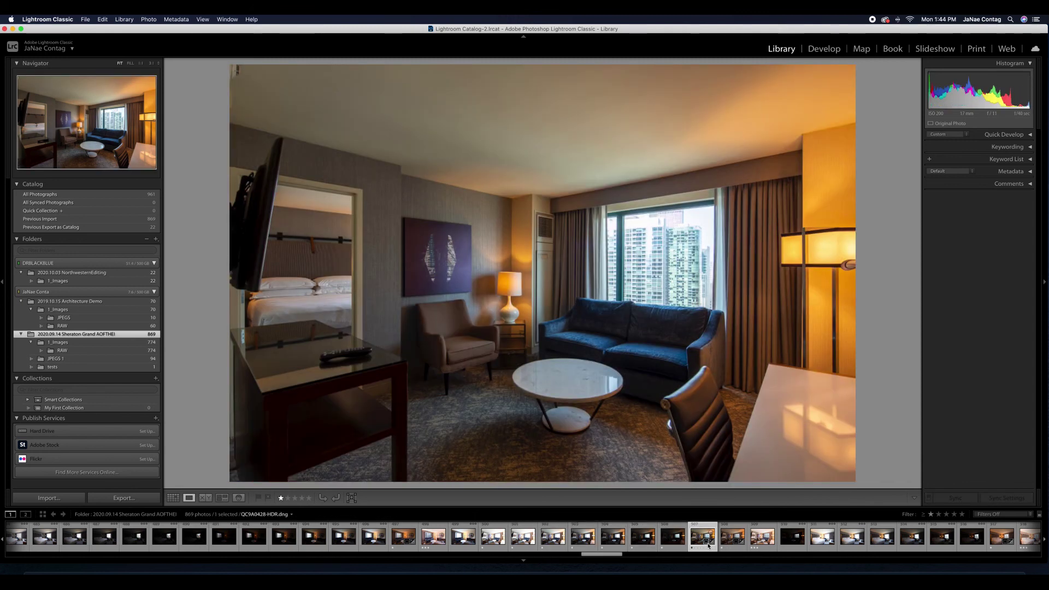
pyautogui.click(826, 49)
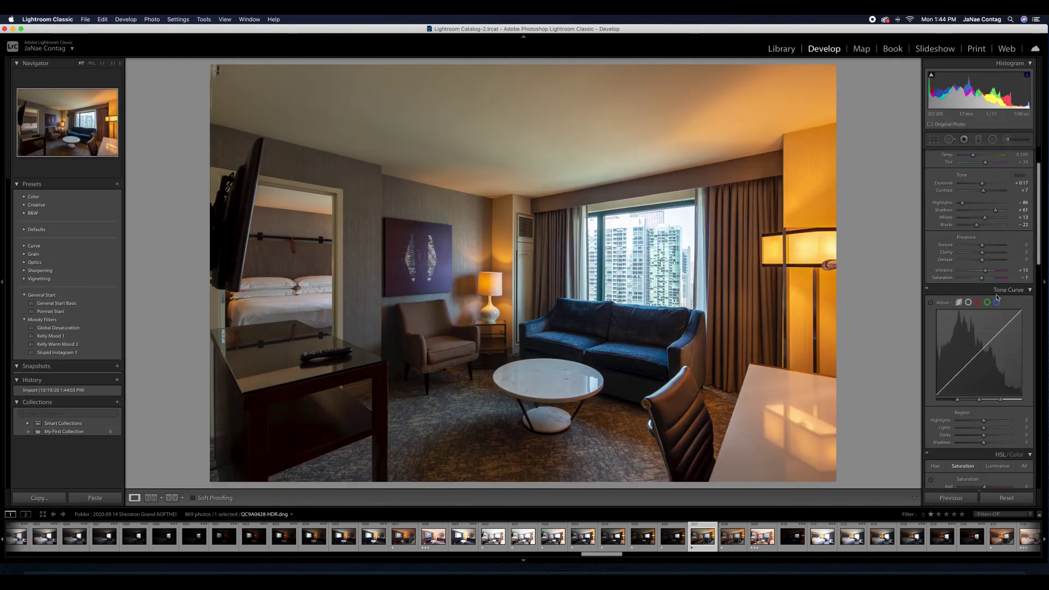
pyautogui.scroll(1, 952, 187)
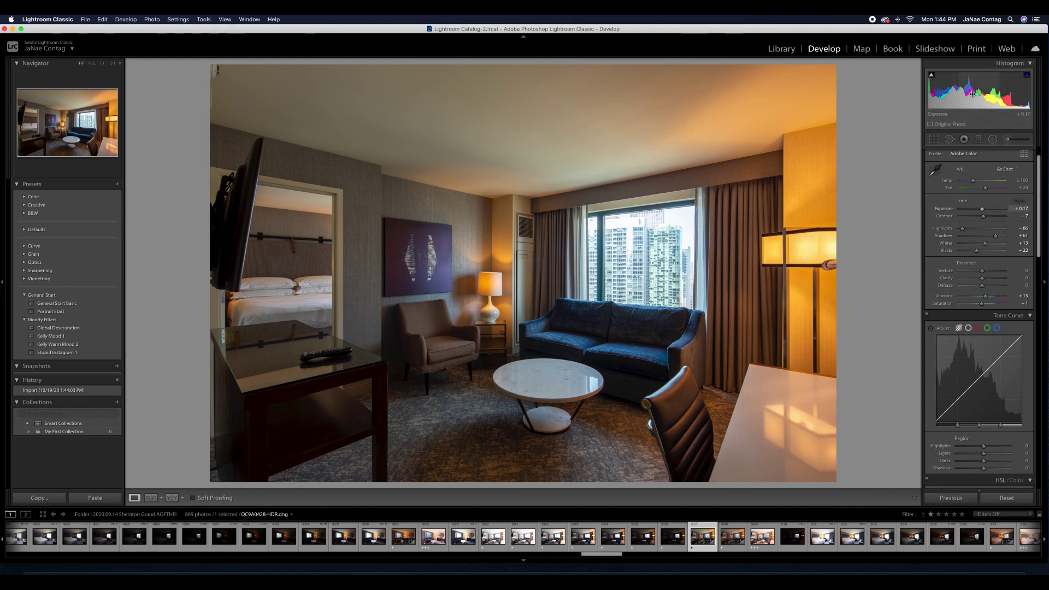
pyautogui.moveTo(972, 95); pyautogui.dragTo(1000, 95)
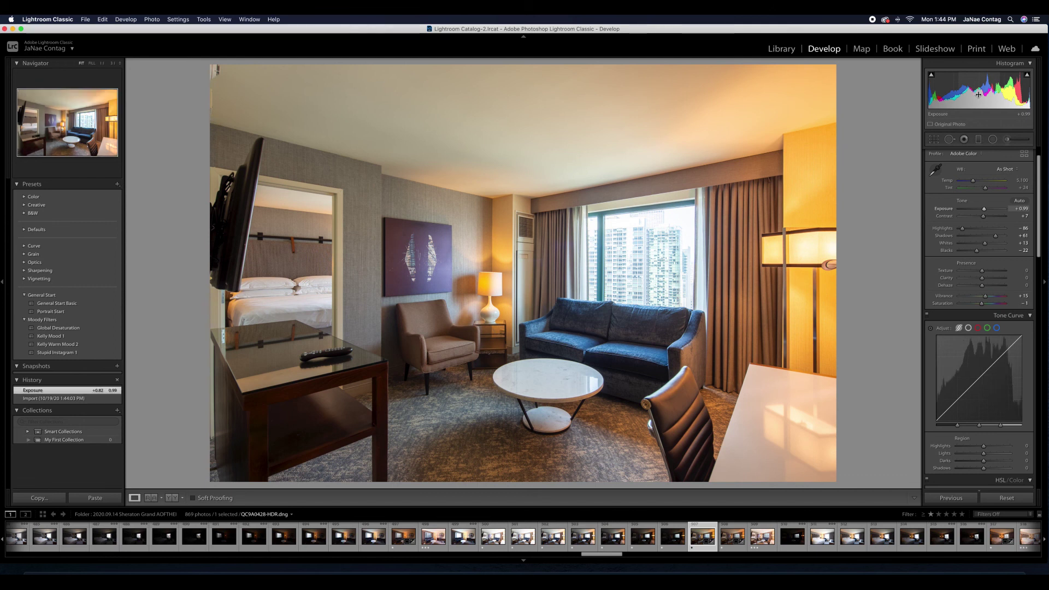
# Enable lens profile corrections and chromatic aberration removal.
pyautogui.moveTo(1040, 175); pyautogui.dragTo(1037, 340)
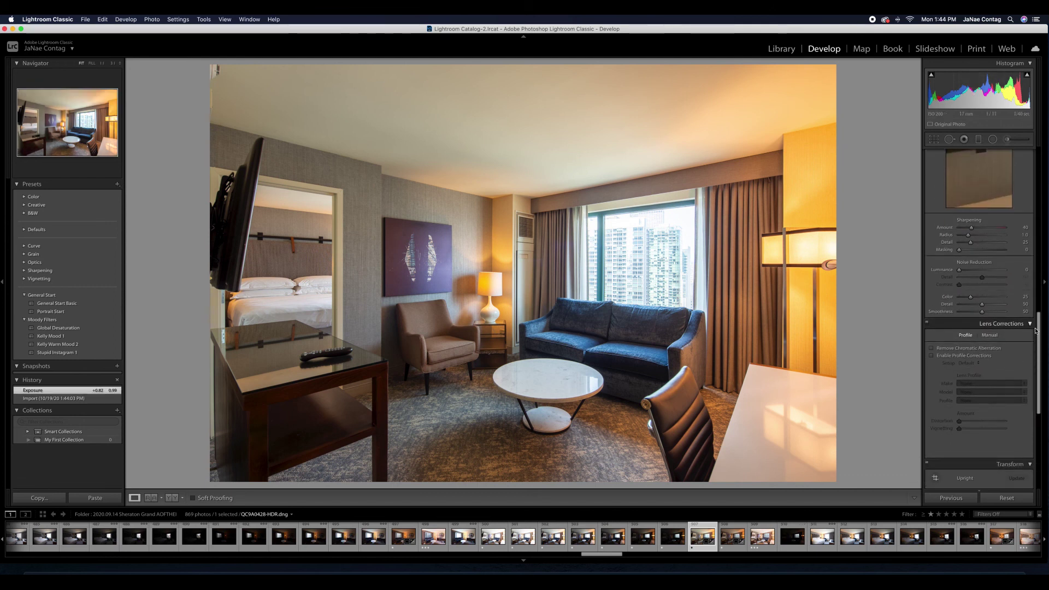
pyautogui.click(971, 355)
pyautogui.click(971, 350)
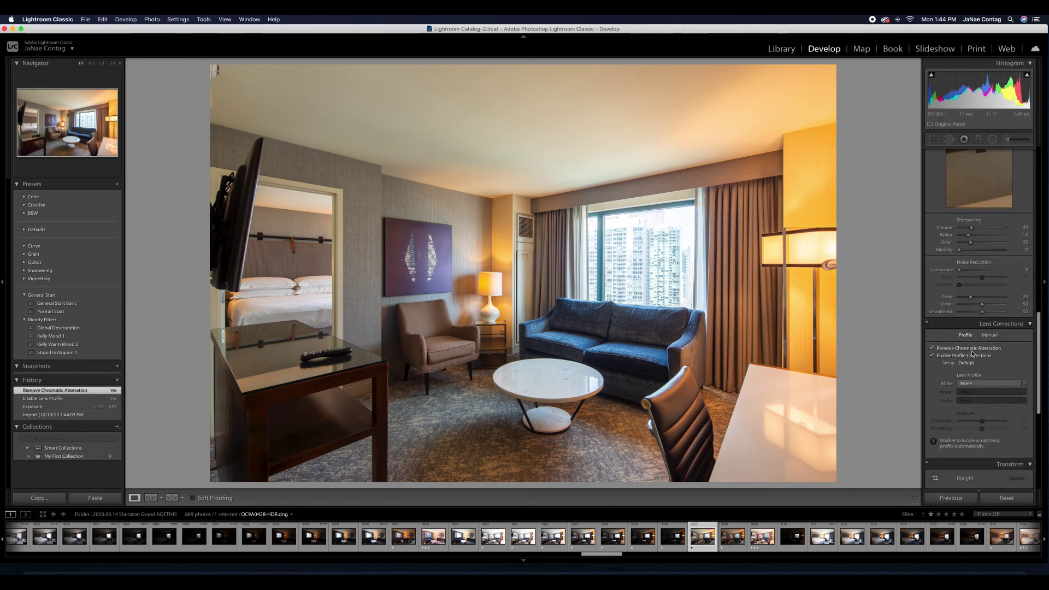
# Lower Temp to 4,650, raise Contrast to +50 and Clarity to +26.
pyautogui.moveTo(1041, 341); pyautogui.dragTo(1040, 186)
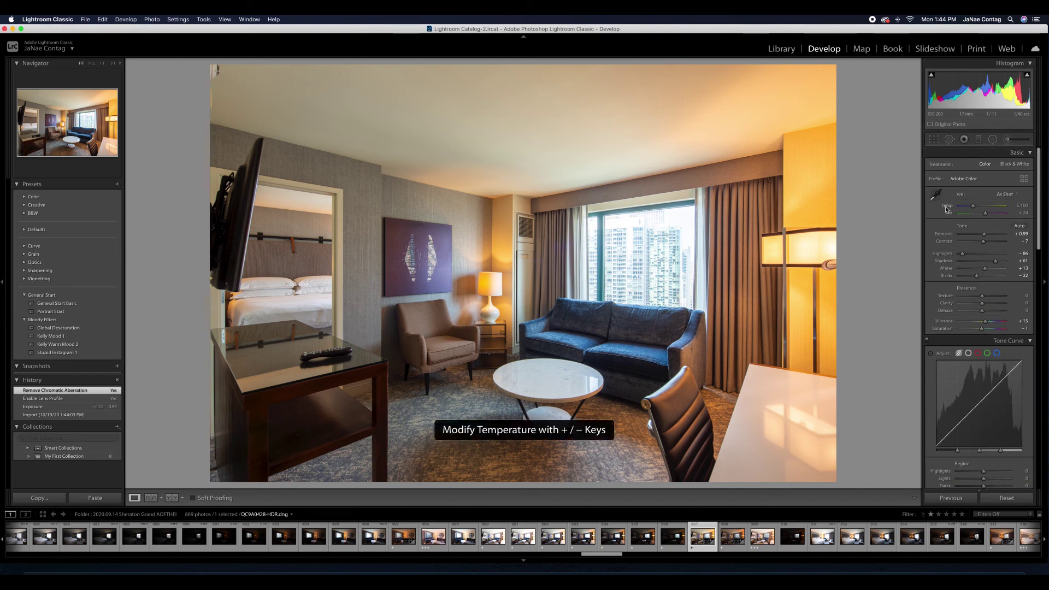
pyautogui.press('-')
pyautogui.press('-')
pyautogui.press('-')
pyautogui.press('-')
pyautogui.press('-')
pyautogui.press('-')
pyautogui.press('-')
pyautogui.press('-')
pyautogui.press('-')
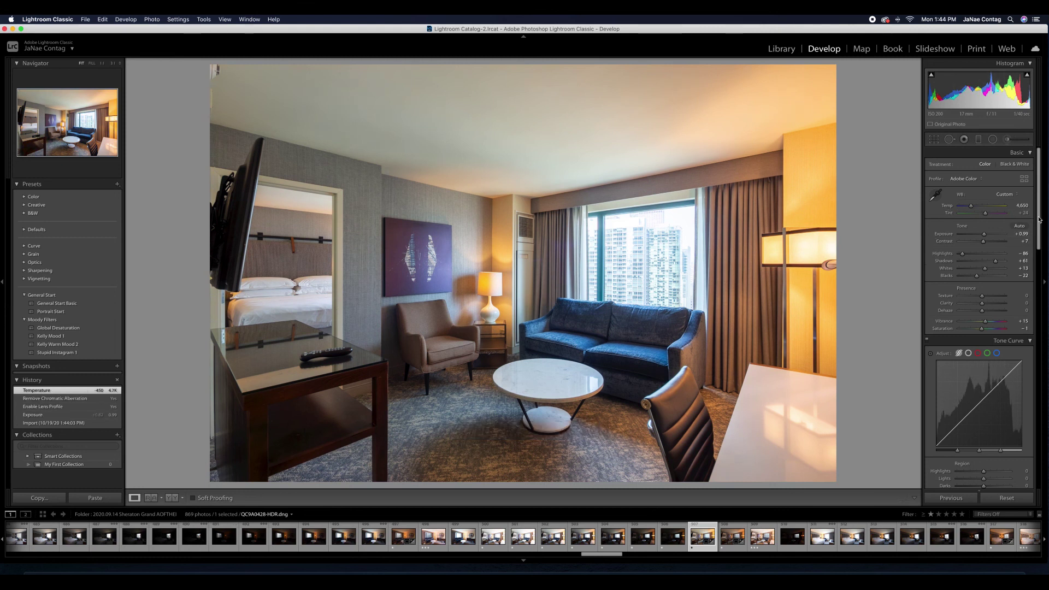
pyautogui.scroll(-2, 1040, 220)
pyautogui.moveTo(983, 222); pyautogui.dragTo(995, 225)
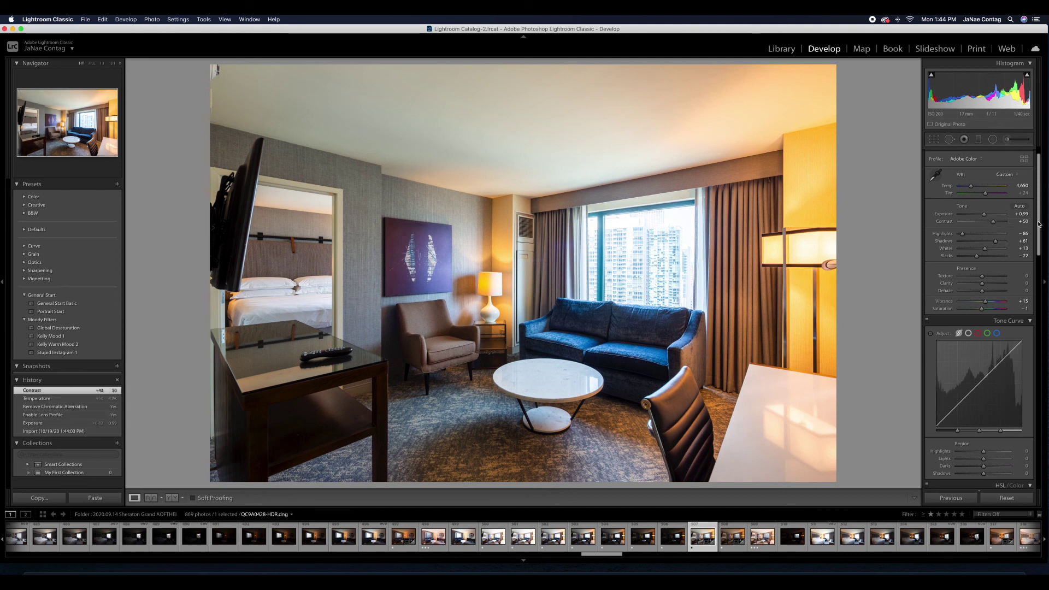
pyautogui.moveTo(982, 284); pyautogui.dragTo(990, 286)
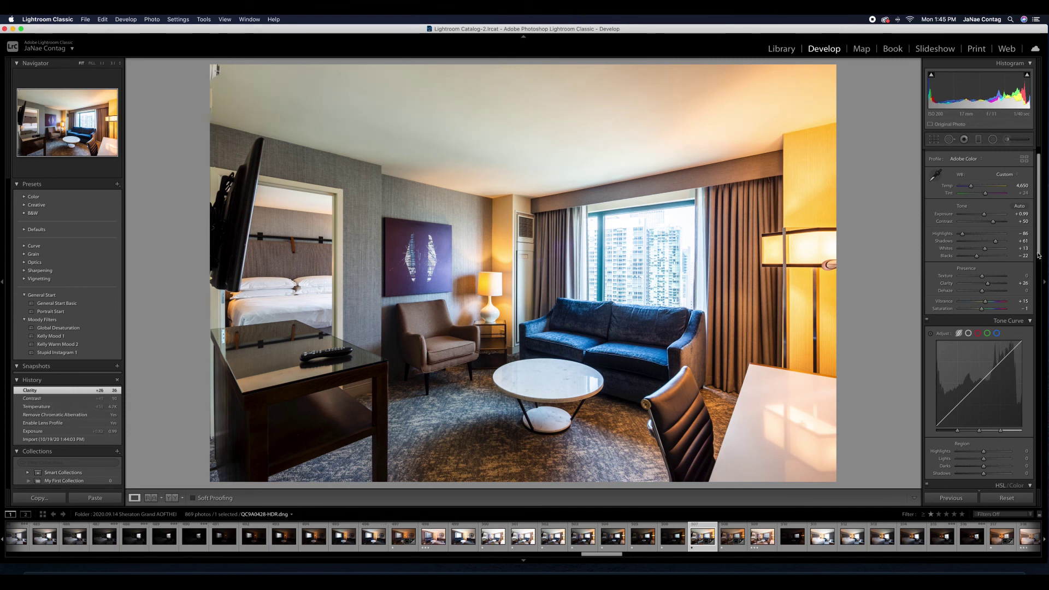
pyautogui.scroll(-5, 1041, 310)
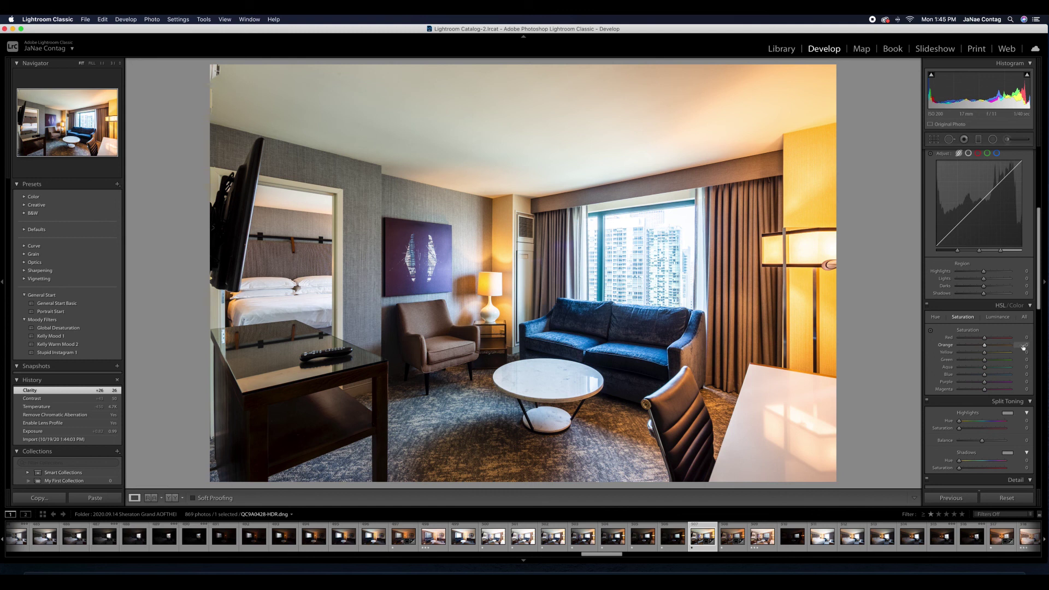
# Set HSL saturation to -15 for Orange and -10 for Yellow.
pyautogui.scroll(-5, 1038, 407)
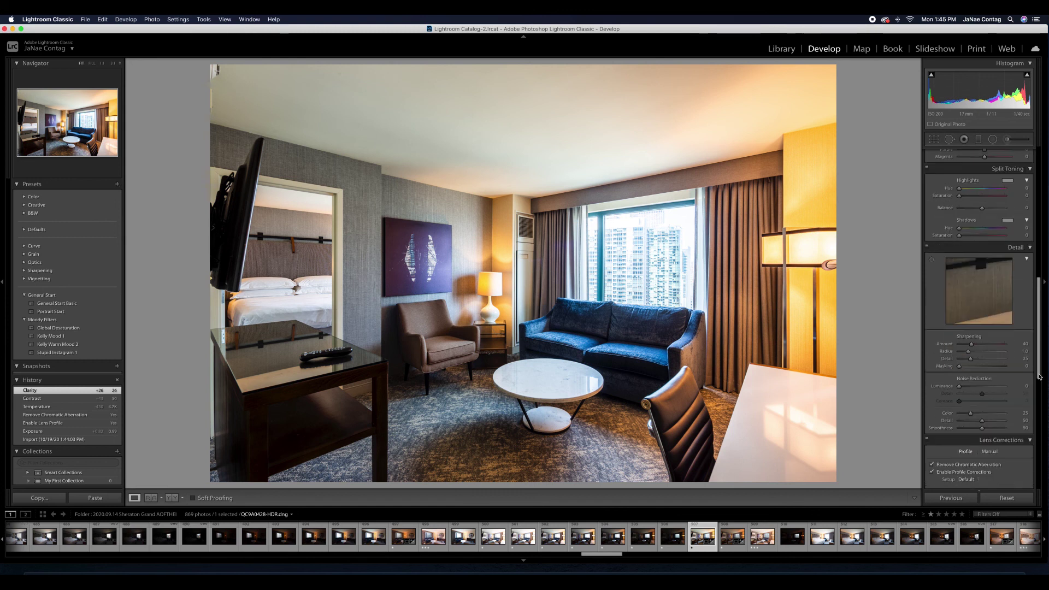
pyautogui.scroll(5, 1038, 408)
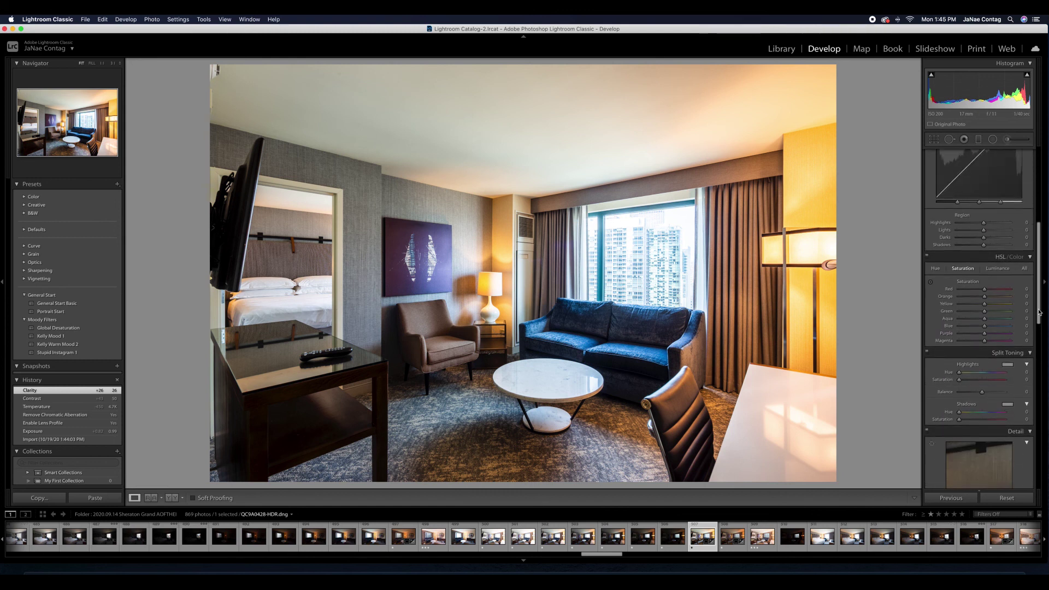
pyautogui.click(1021, 298)
pyautogui.write('-15')
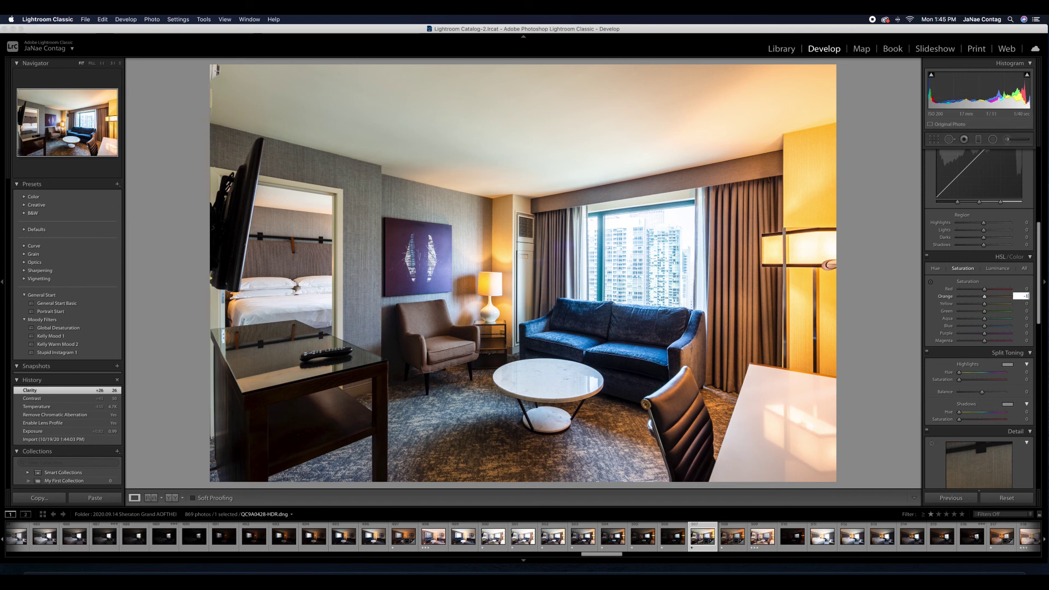
pyautogui.press('Return')
pyautogui.press('Tab')
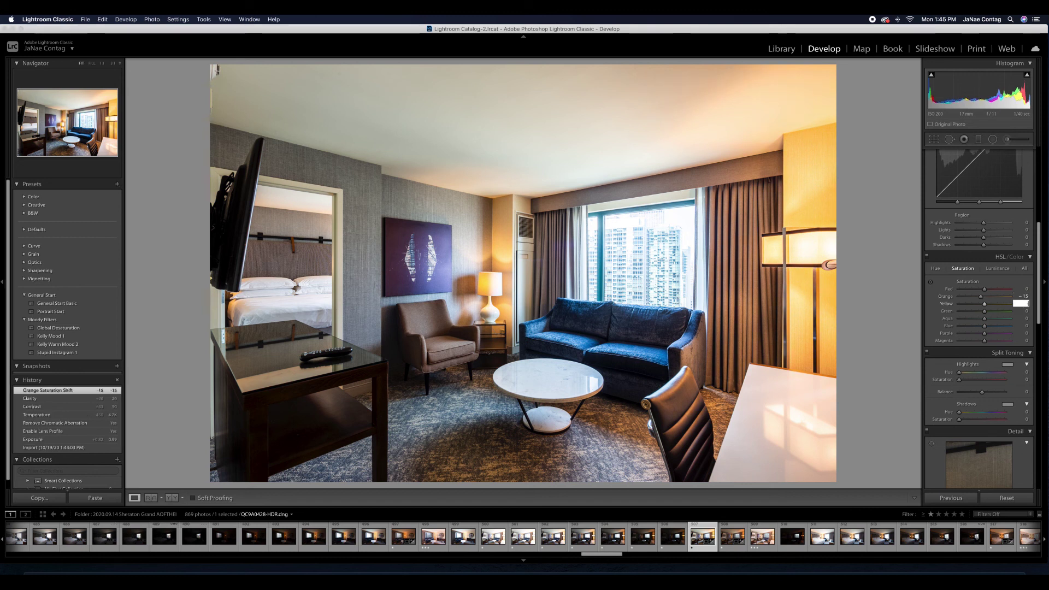
pyautogui.write('-10')
pyautogui.press('Return')
# Desaturate Aqua to -18 and Blue to -21, then toggle HSL off and on to compare.
pyautogui.moveTo(985, 326); pyautogui.dragTo(980, 319)
pyautogui.click(927, 258)
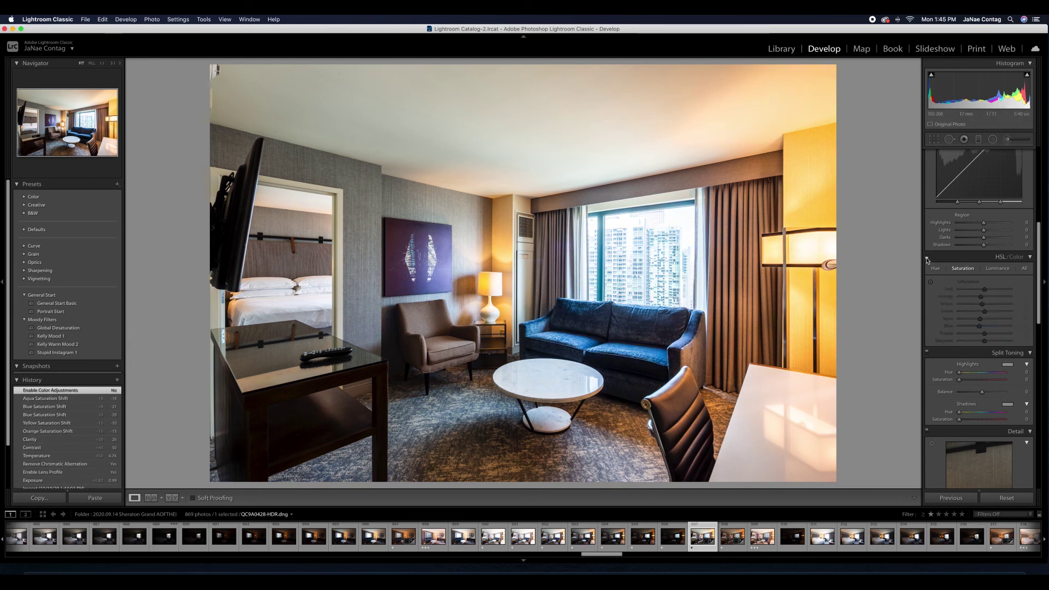
pyautogui.click(927, 258)
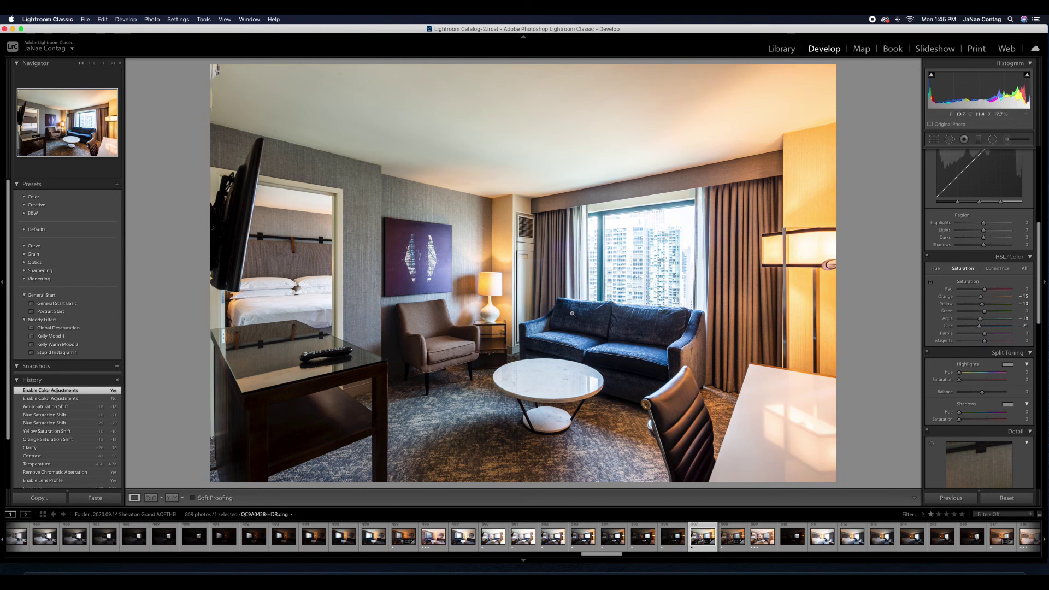
pyautogui.moveTo(1040, 241); pyautogui.dragTo(1037, 386)
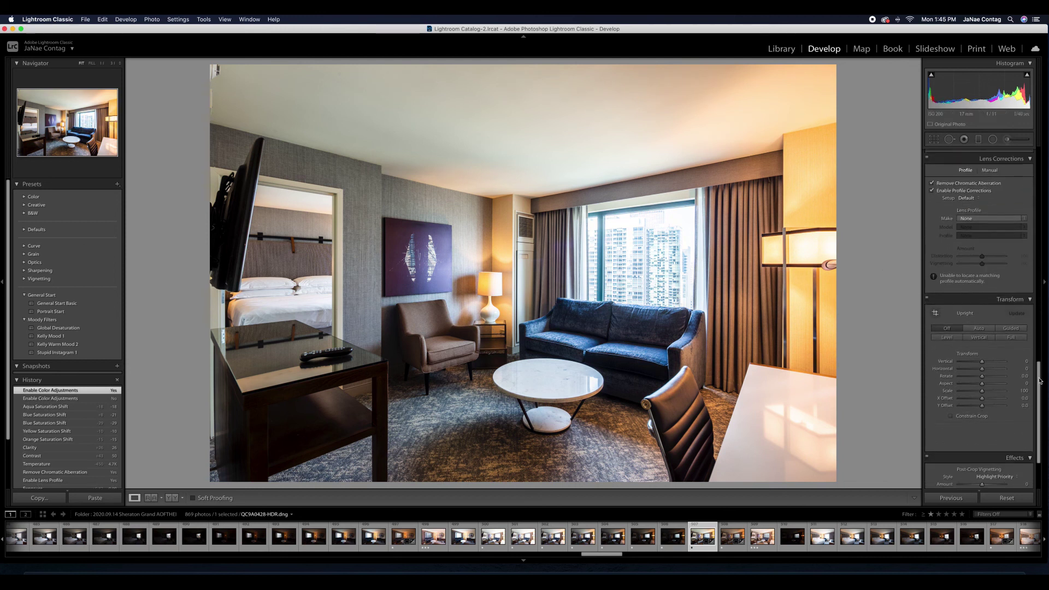
# Apply Vertical Upright correction and tighten the crop inward from the top-left corner.
pyautogui.click(973, 338)
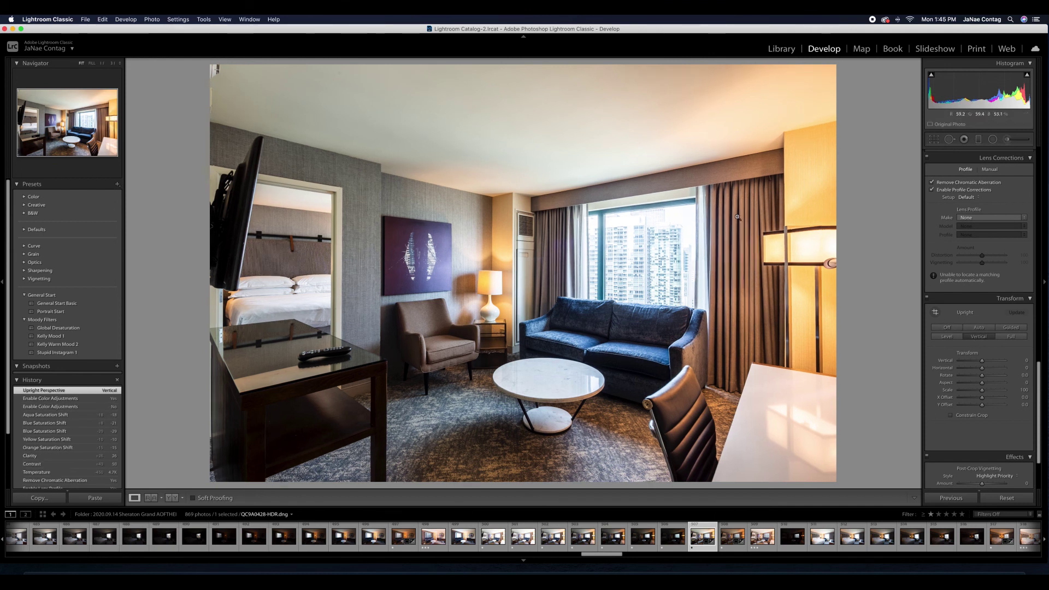
pyautogui.press('r')
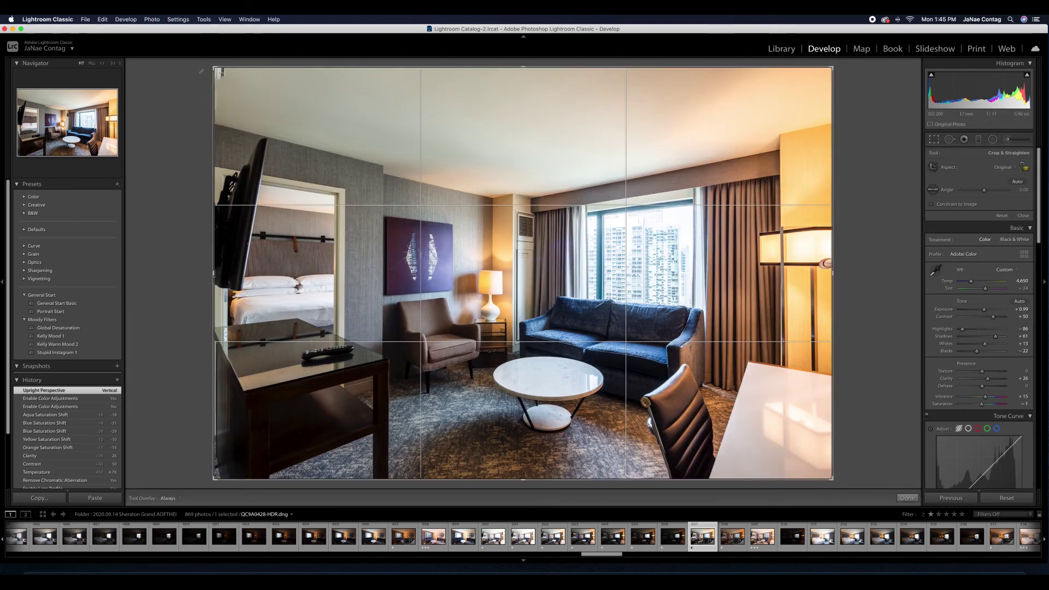
pyautogui.moveTo(215, 69); pyautogui.dragTo(223, 73)
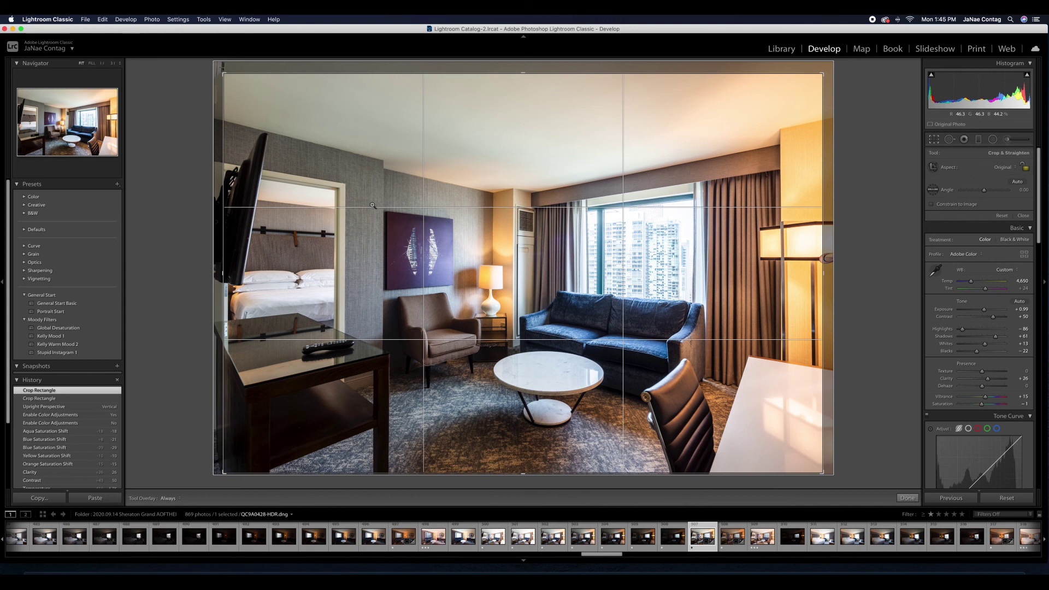
pyautogui.press('Return')
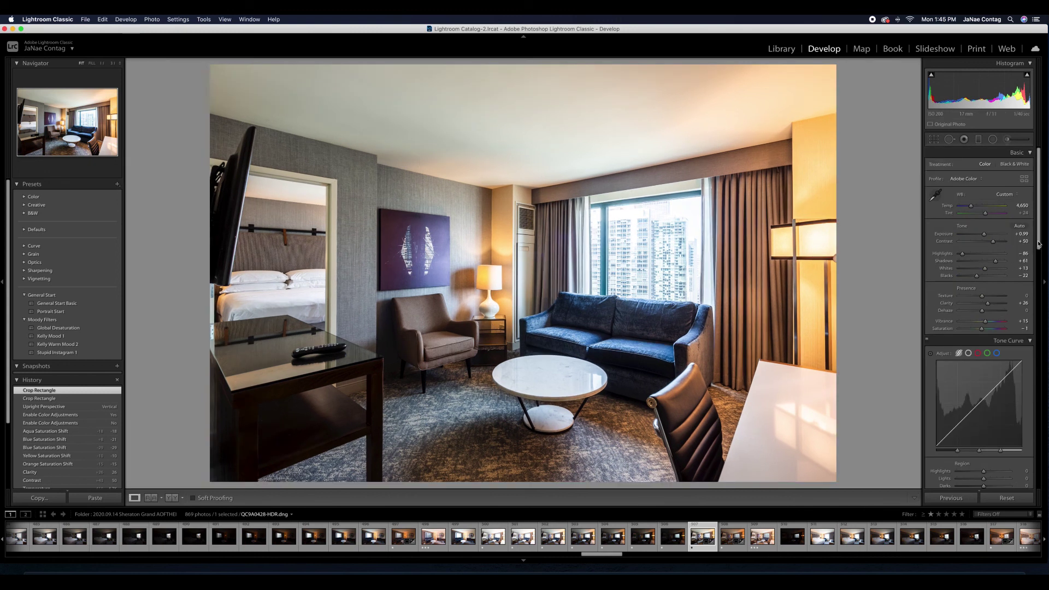
# Set the Tone Curve to Lights +5, Darks +15 and Shadows -15.
pyautogui.moveTo(1039, 244); pyautogui.dragTo(1040, 291)
pyautogui.click(1026, 321)
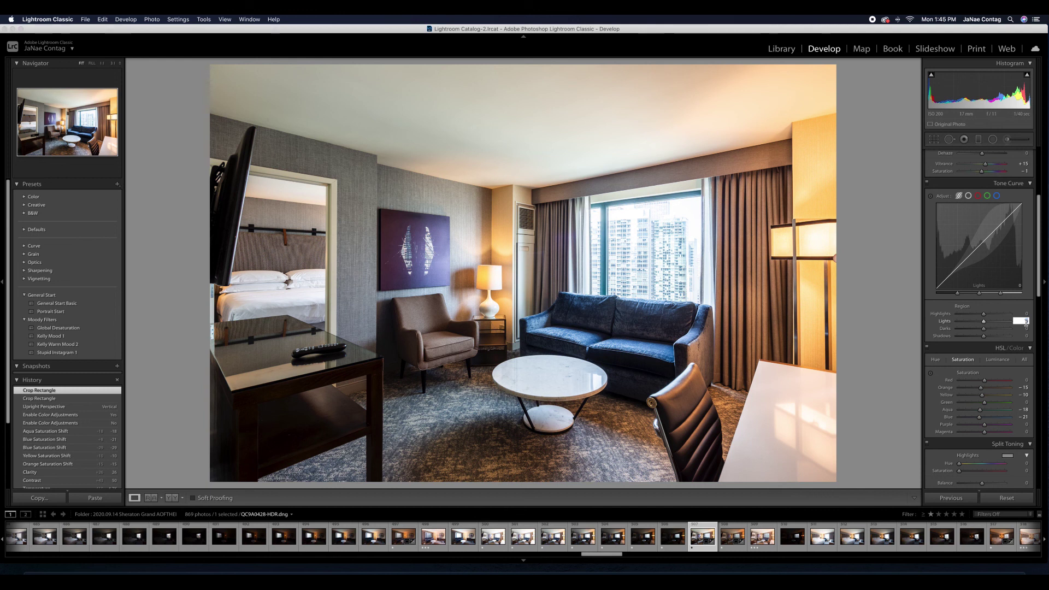
pyautogui.write('5')
pyautogui.press('Tab')
pyautogui.write('15')
pyautogui.press('Return')
pyautogui.write('-15')
pyautogui.press('Return')
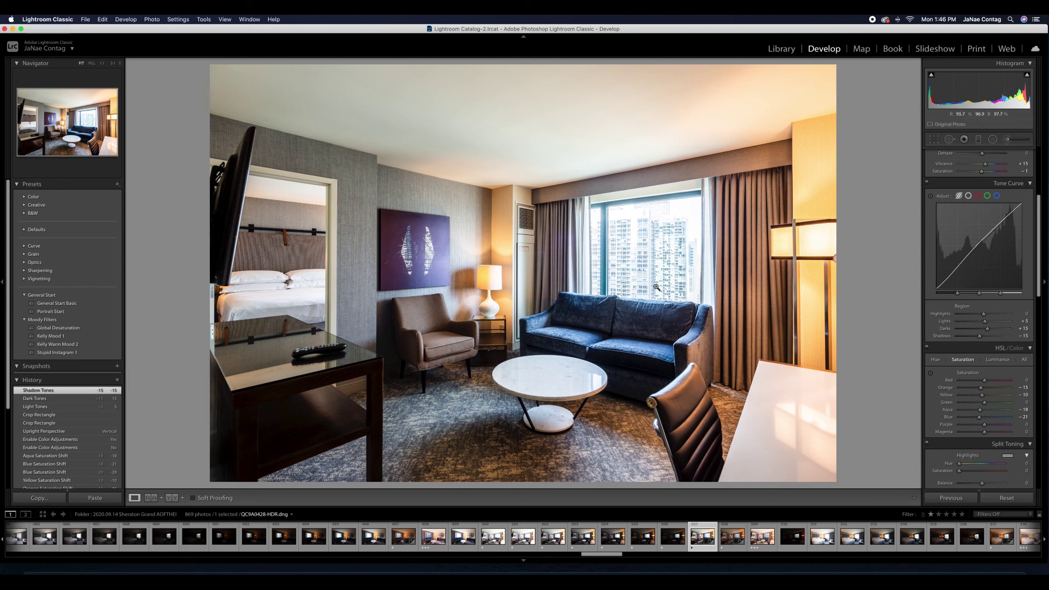
pyautogui.scroll(5, 1040, 281)
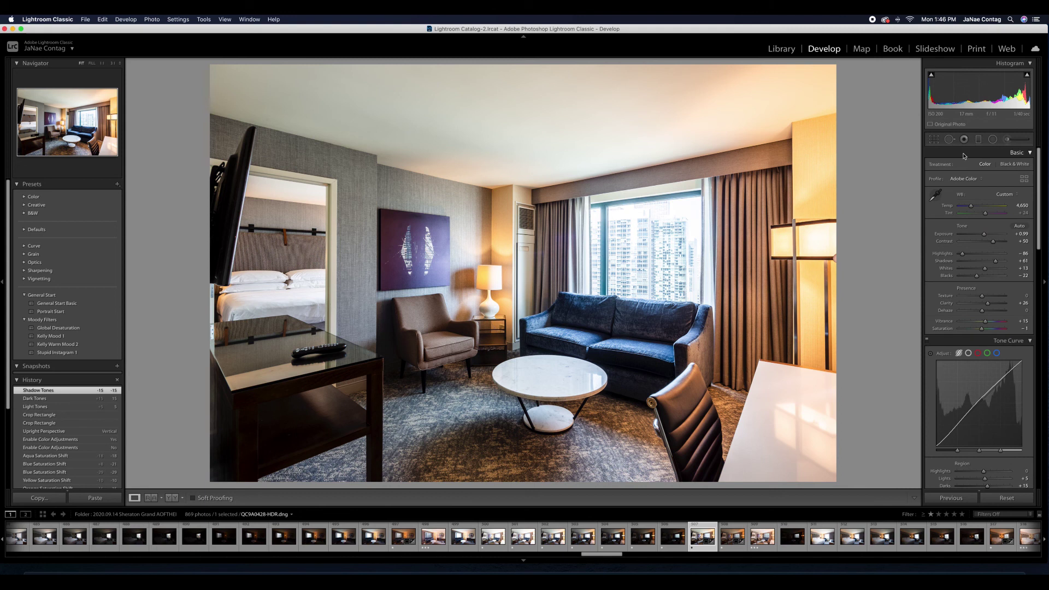
# Paint a Burn Highlights brush stroke over the bright window and lower its exposure.
pyautogui.press('k')
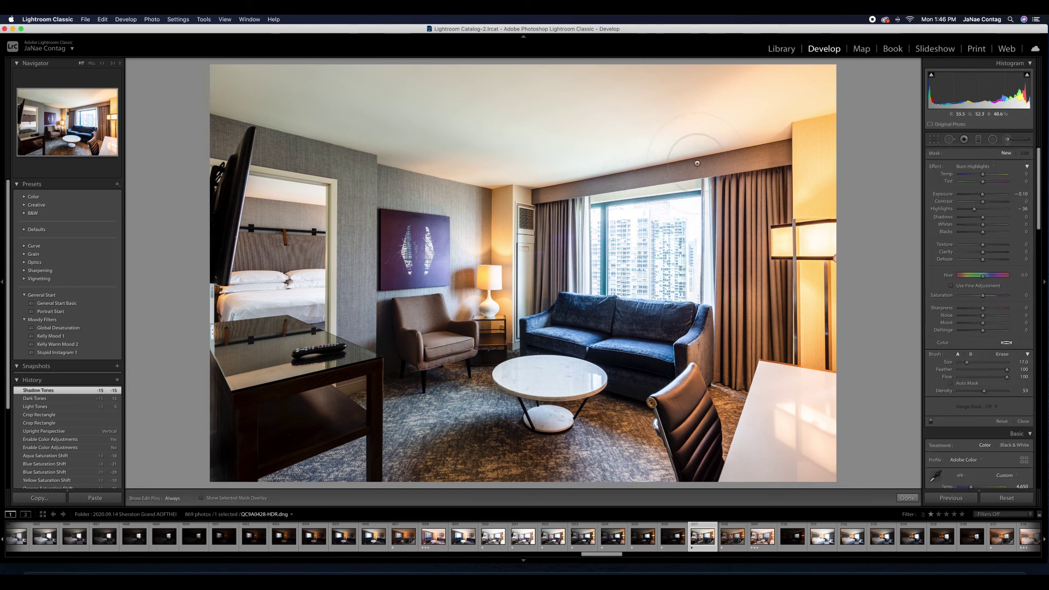
pyautogui.press('h')
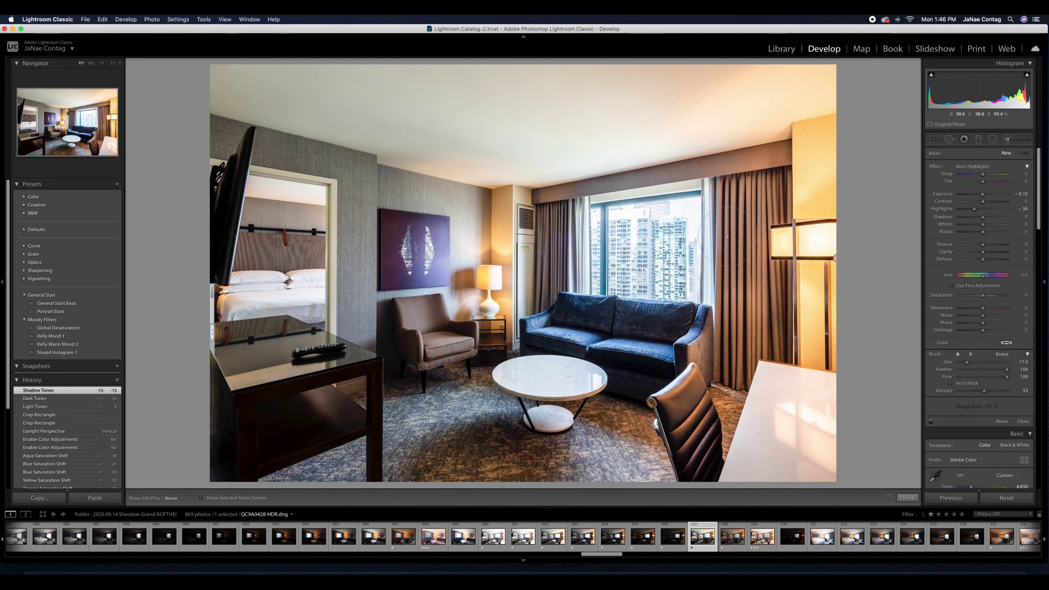
pyautogui.moveTo(632, 244); pyautogui.dragTo(634, 234)
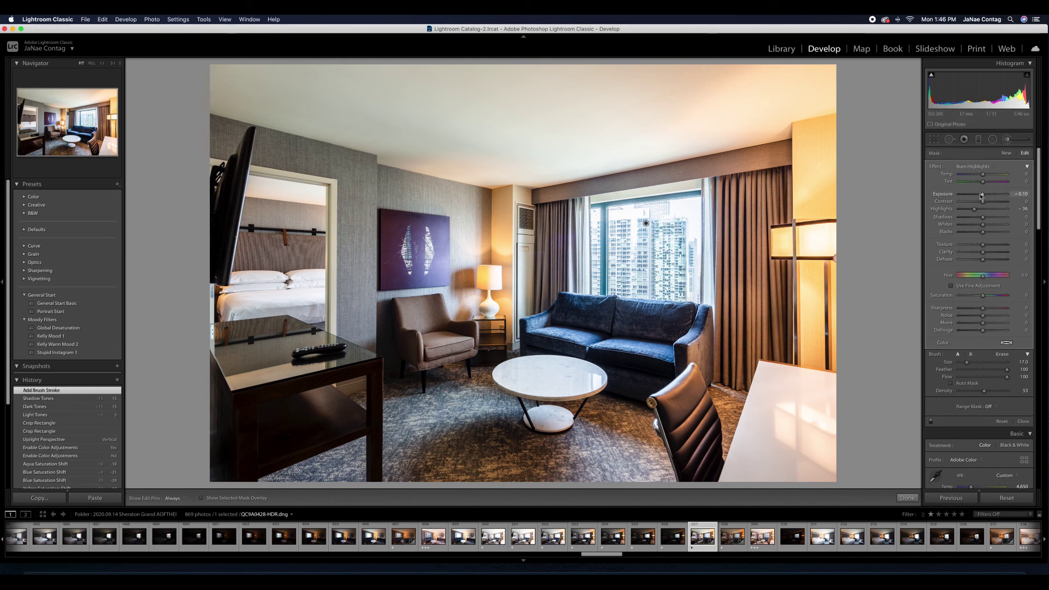
pyautogui.moveTo(980, 198); pyautogui.dragTo(977, 197)
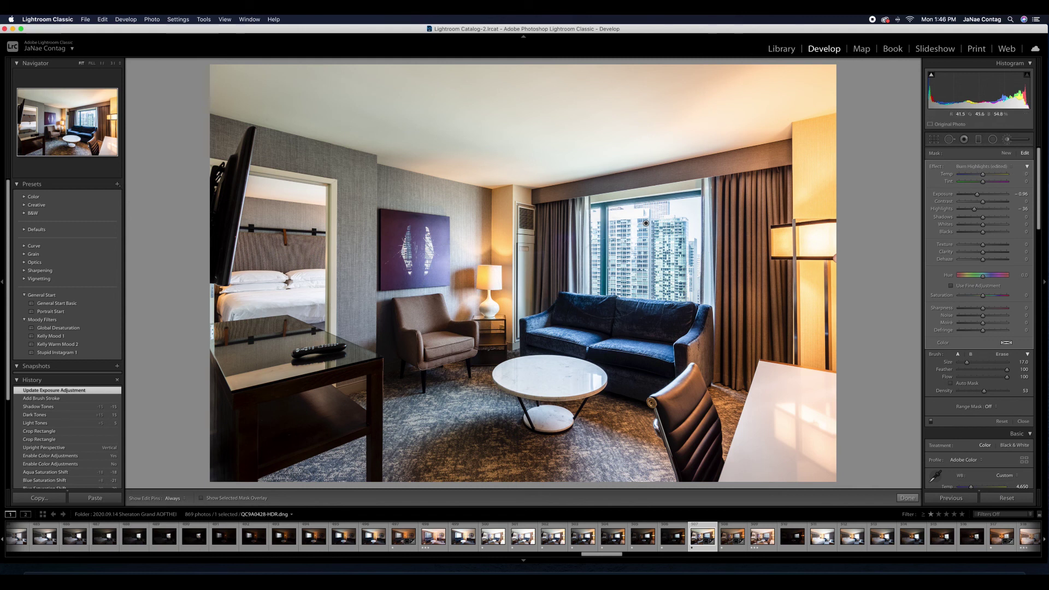
pyautogui.press('k')
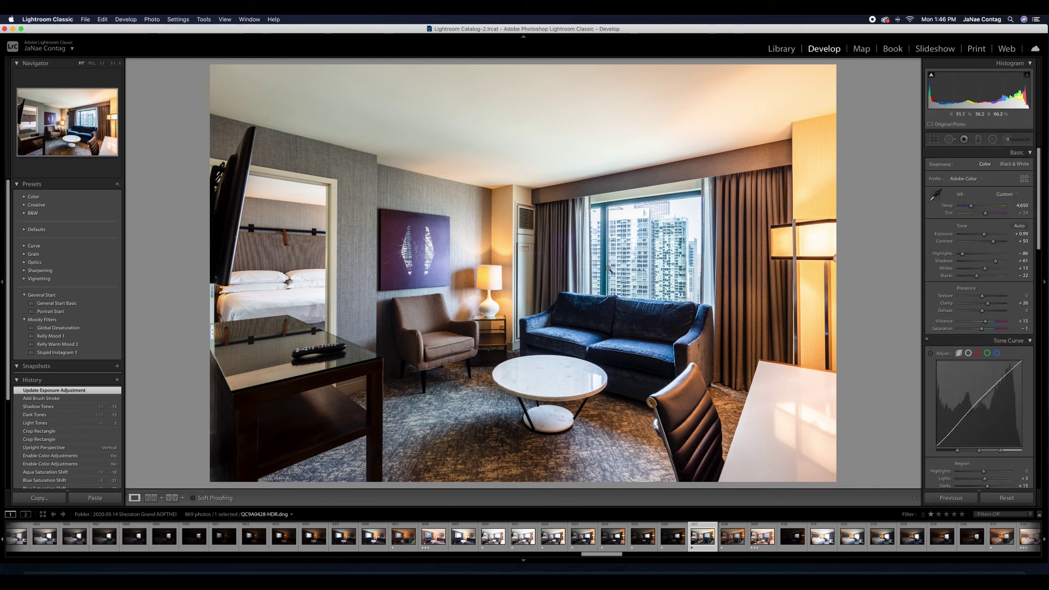
# Add two Exposure graduated filters, one from the top and one from the bottom.
pyautogui.press('k')
pyautogui.click(963, 167)
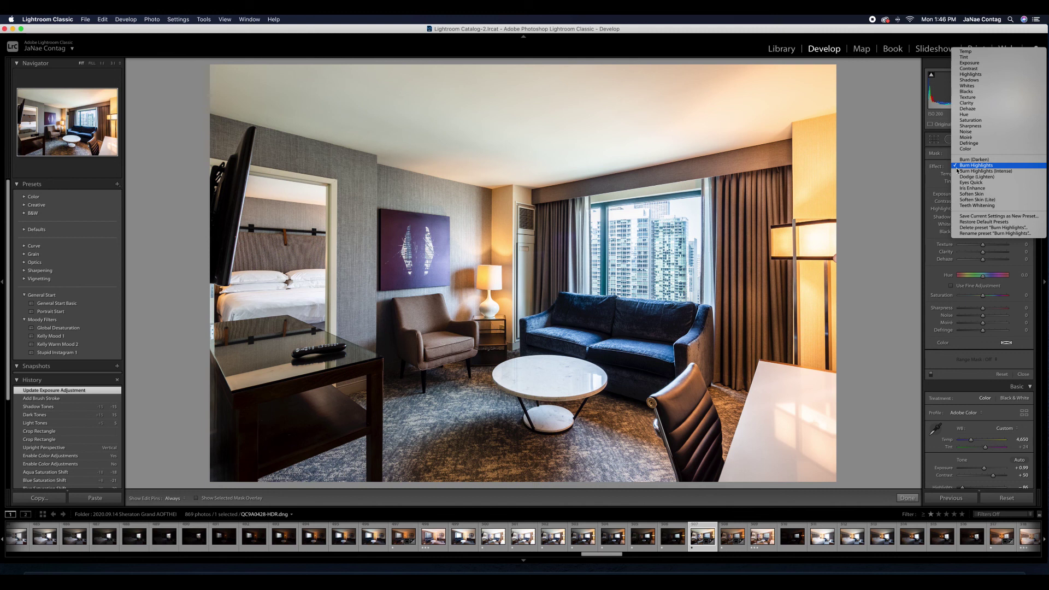
pyautogui.click(970, 63)
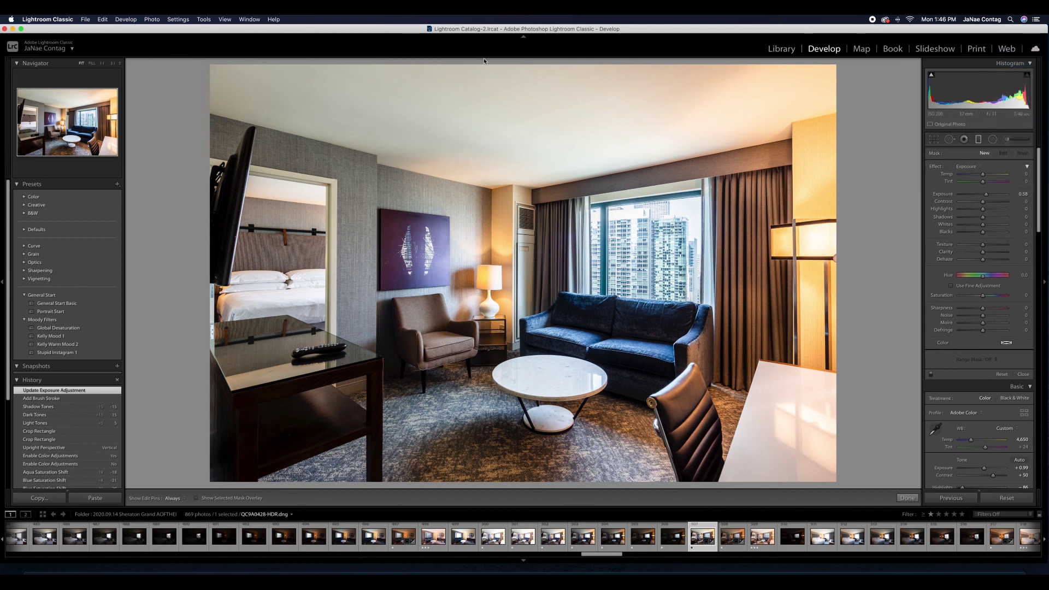
pyautogui.moveTo(484, 62); pyautogui.dragTo(488, 255)
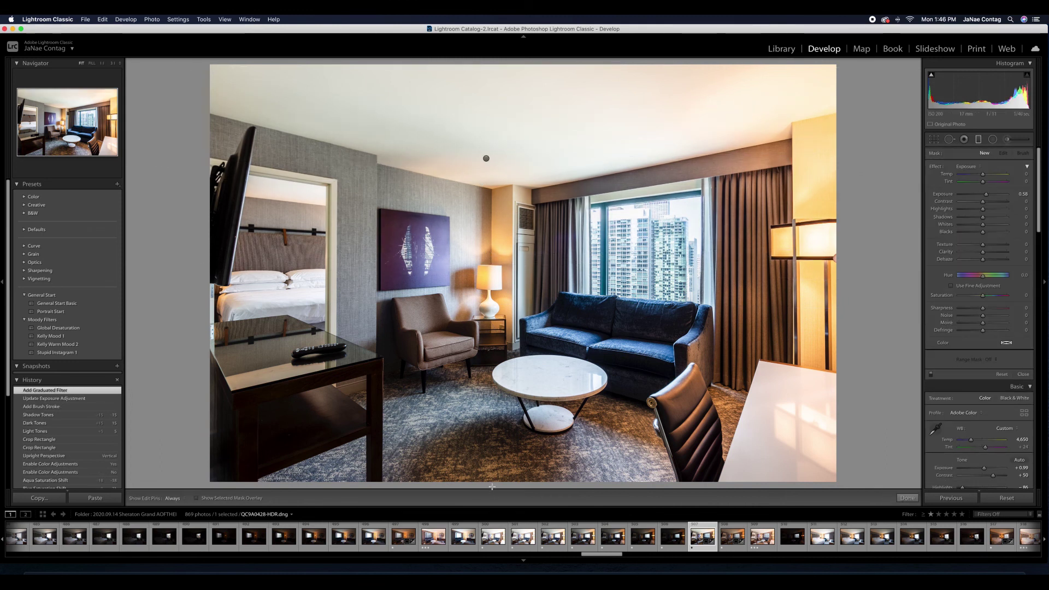
pyautogui.moveTo(493, 446); pyautogui.dragTo(486, 331)
pyautogui.press('m')
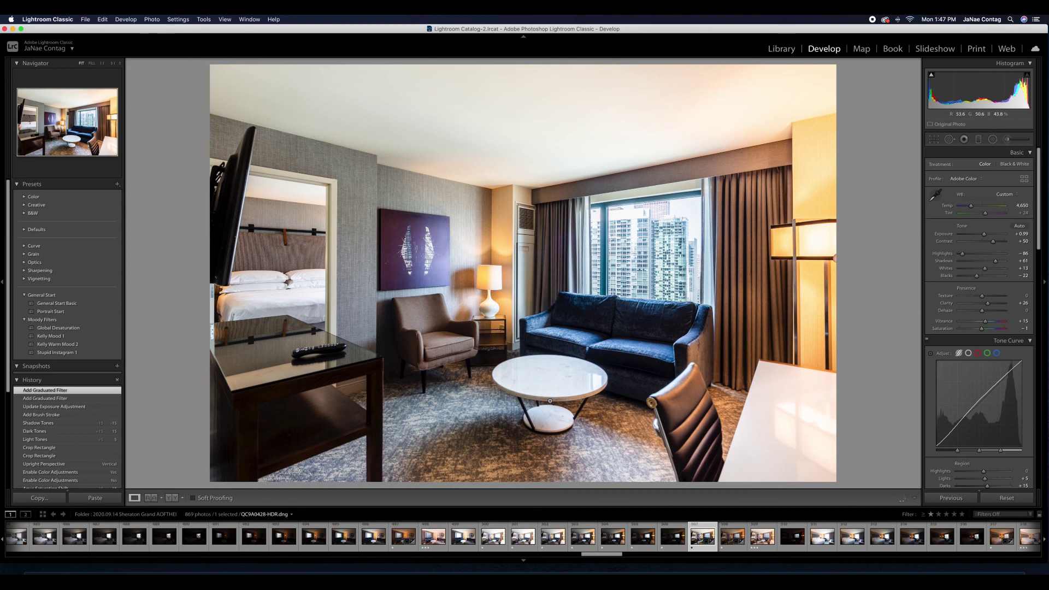
pyautogui.press('\\')
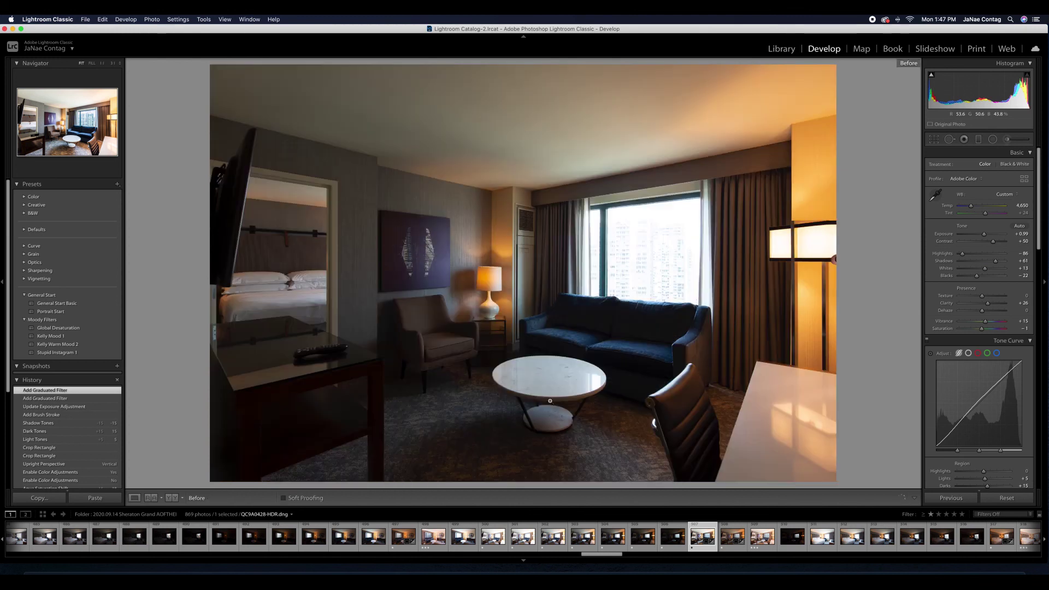
pyautogui.press('\\')
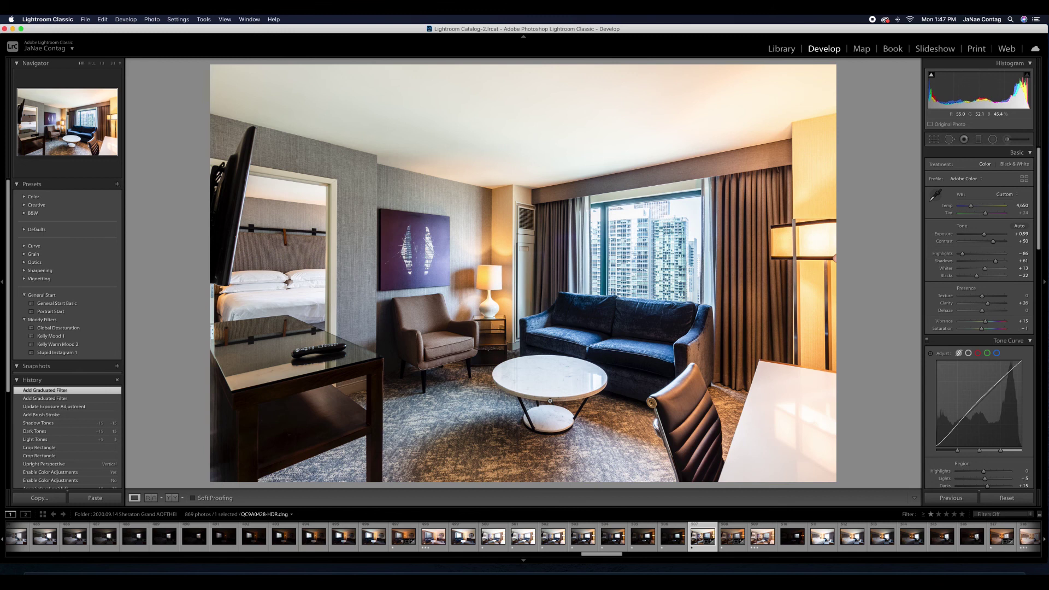